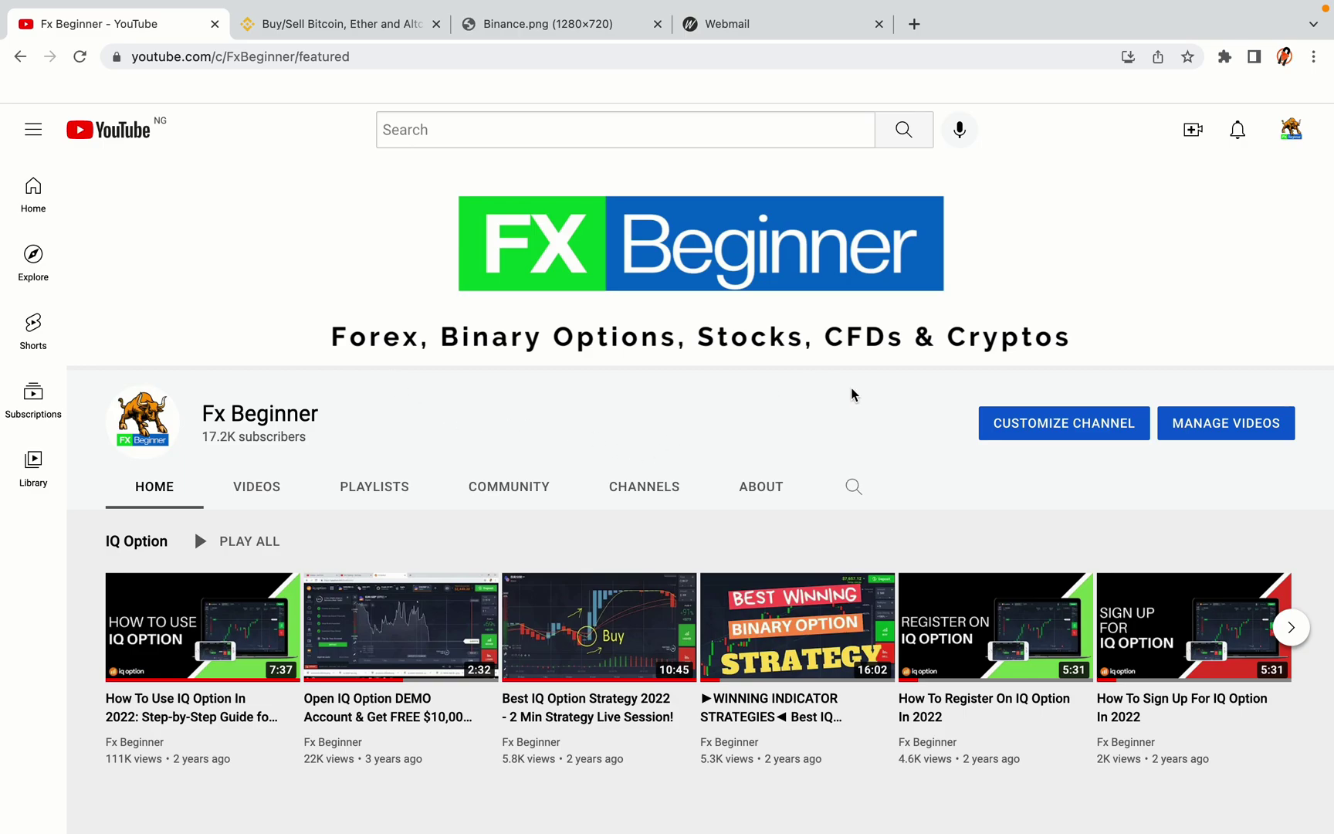
# Step: Switch from the YouTube channel page to the Binance homepage tab
pyautogui.click(332, 23)
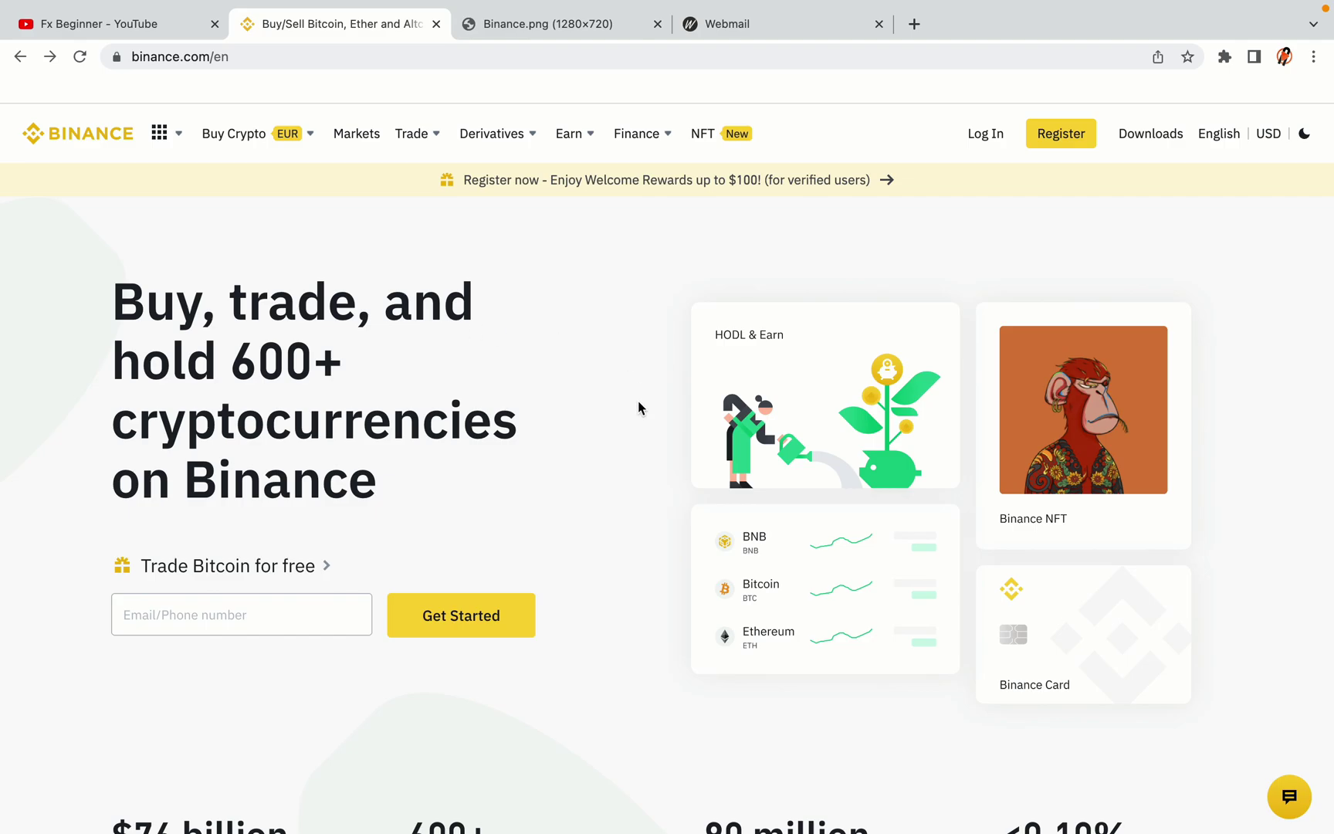
pyautogui.scroll(-5, 647, 460)
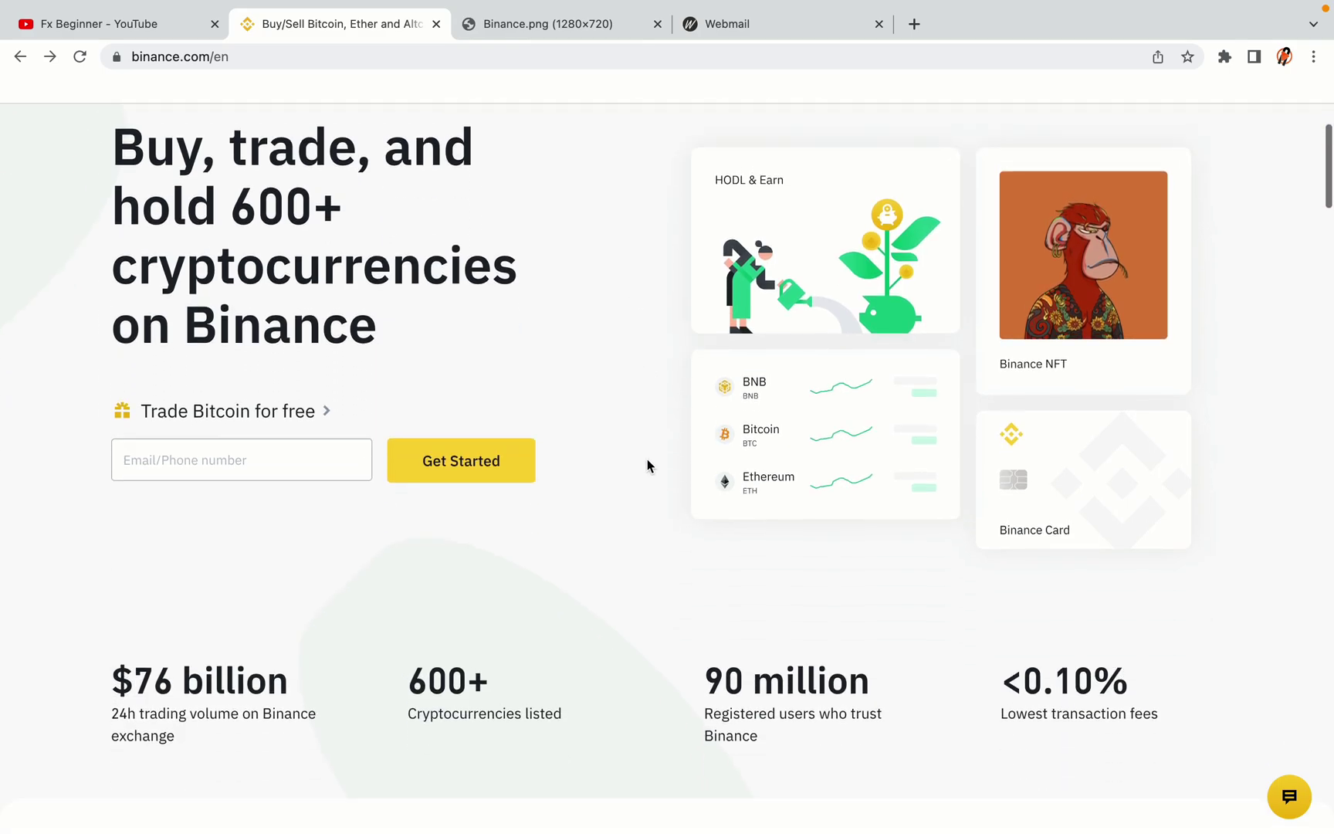
pyautogui.scroll(-1, 647, 466)
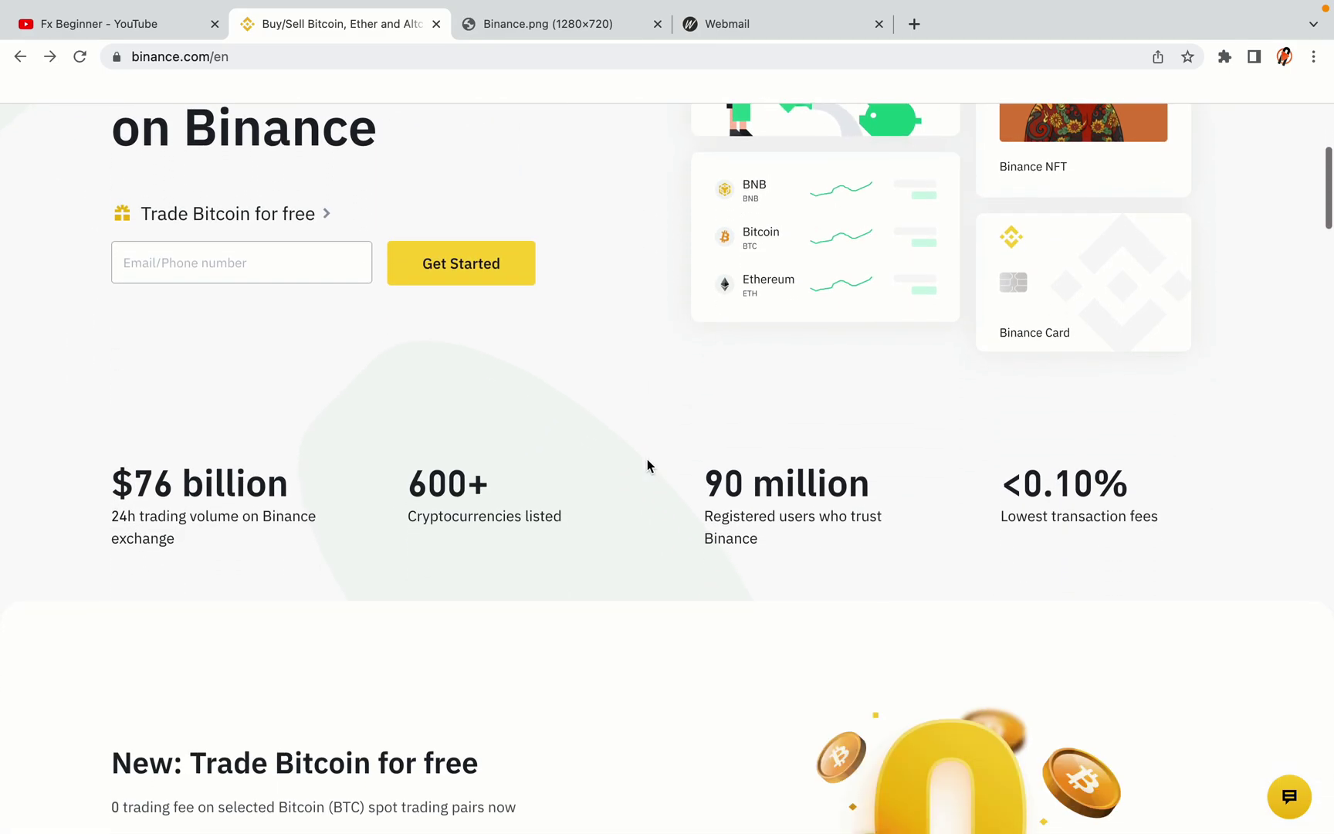
pyautogui.scroll(-6, 647, 461)
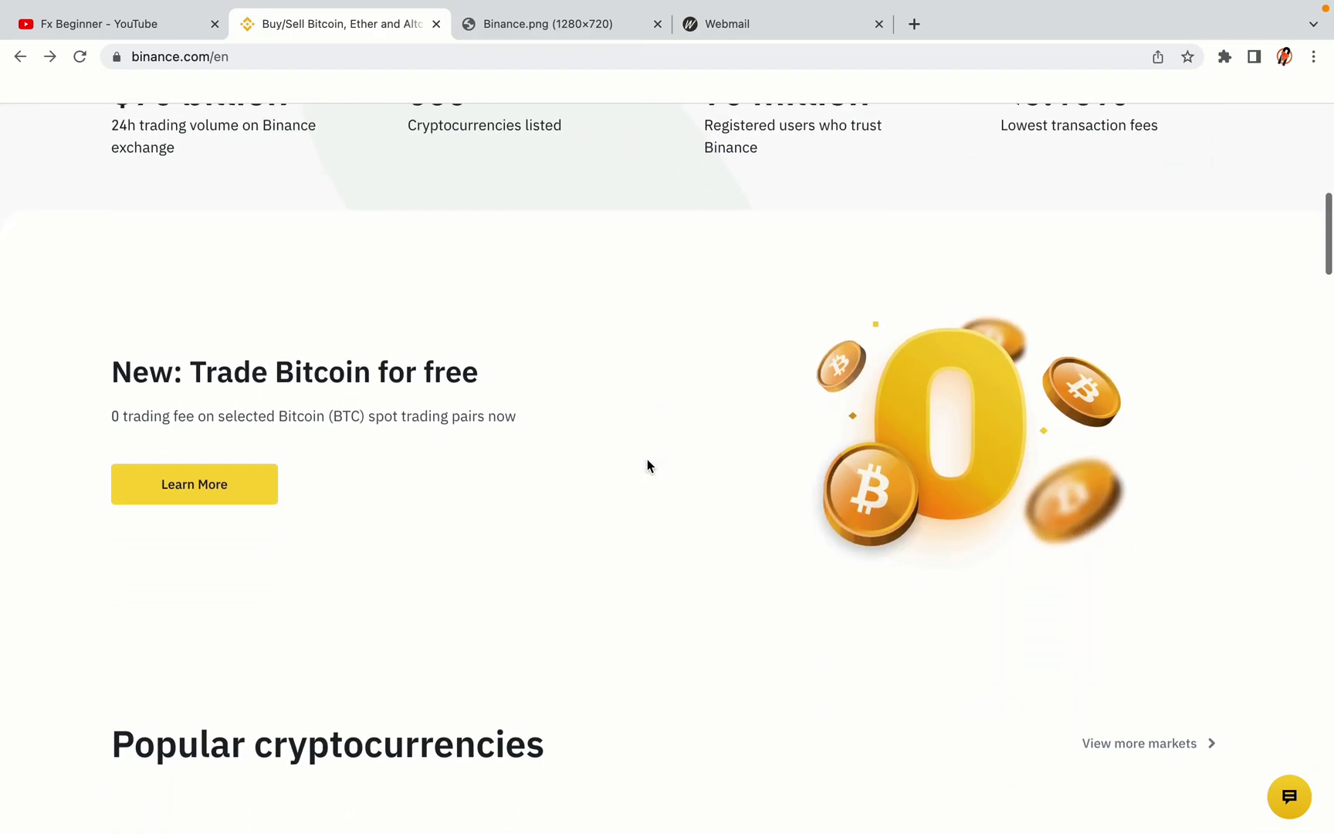
pyautogui.scroll(4, 648, 465)
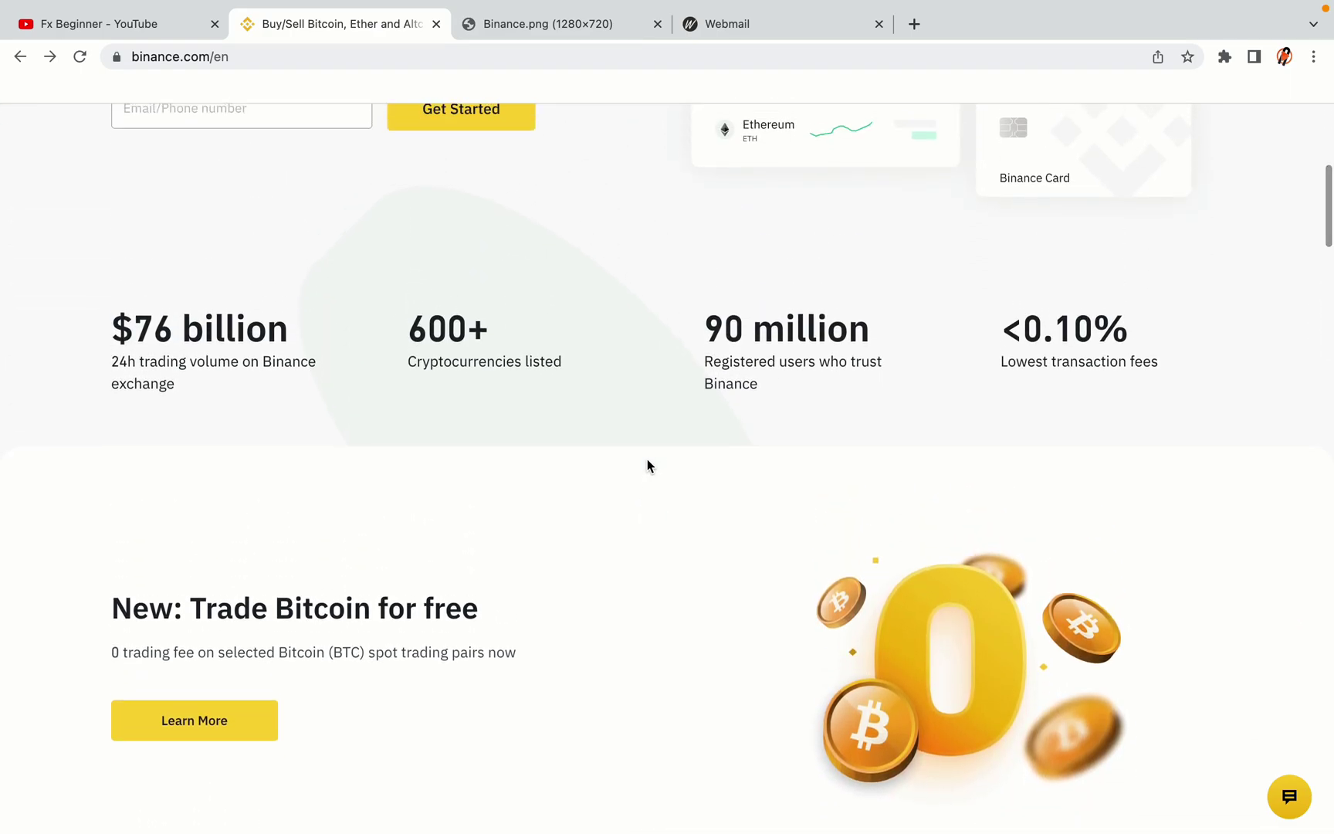
pyautogui.scroll(-10, 647, 466)
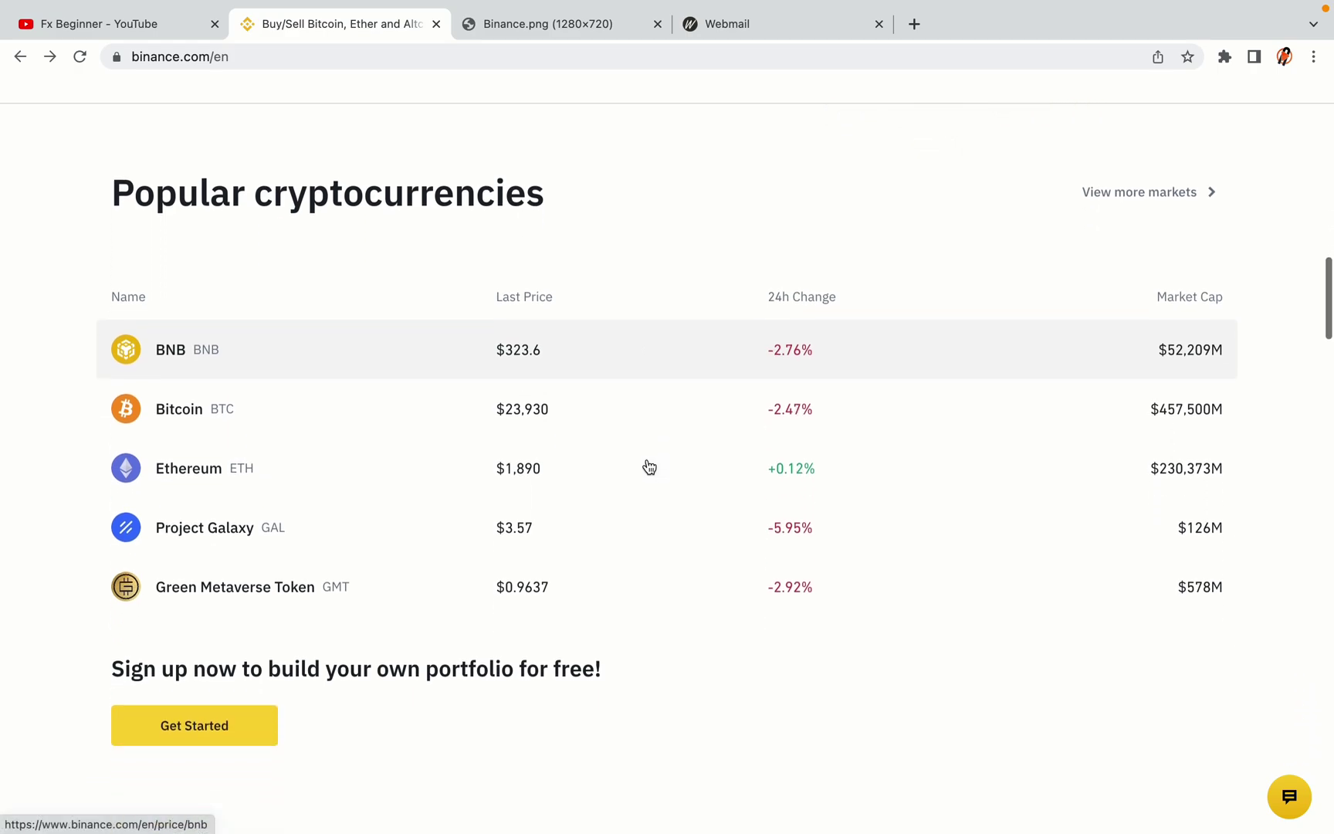
pyautogui.scroll(-3, 649, 466)
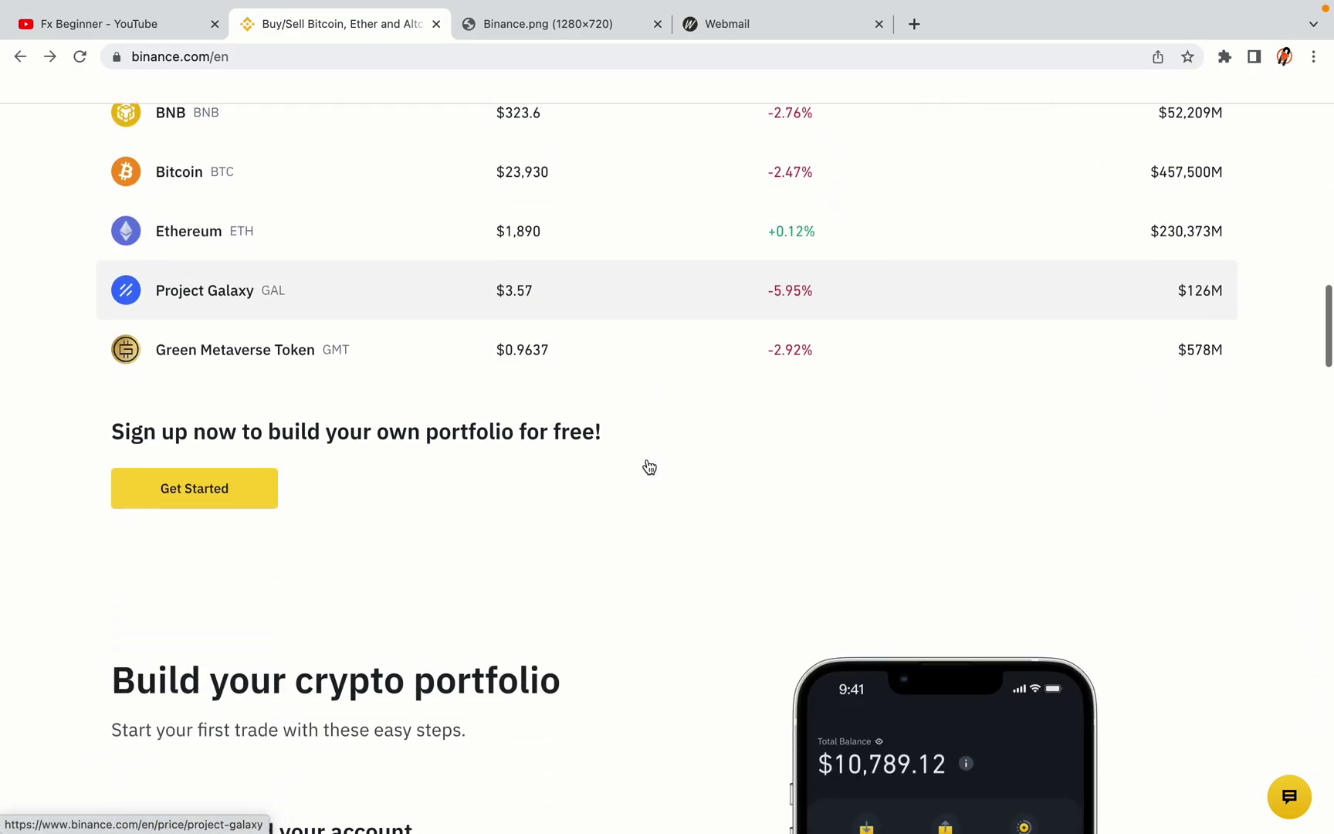
pyautogui.scroll(-7, 648, 467)
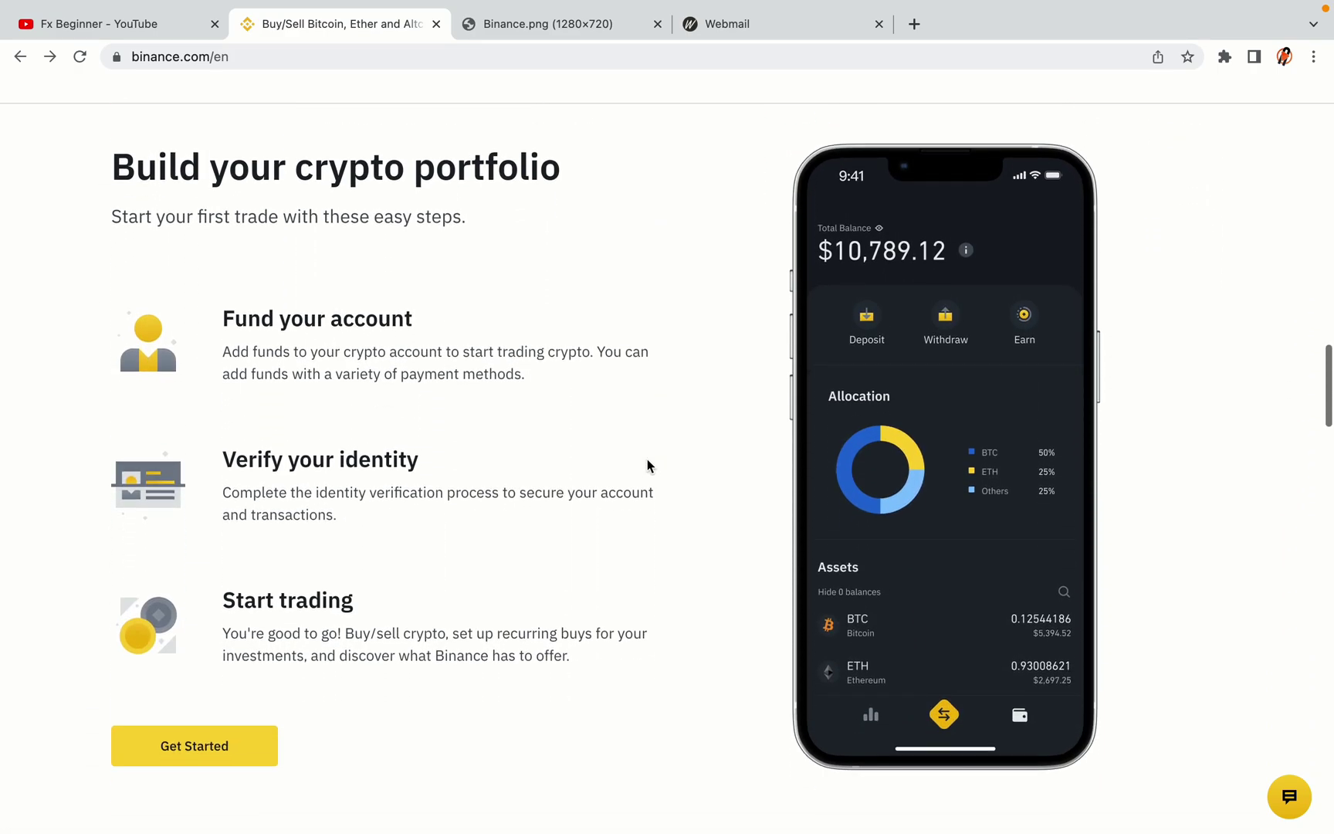
pyautogui.scroll(-8, 647, 464)
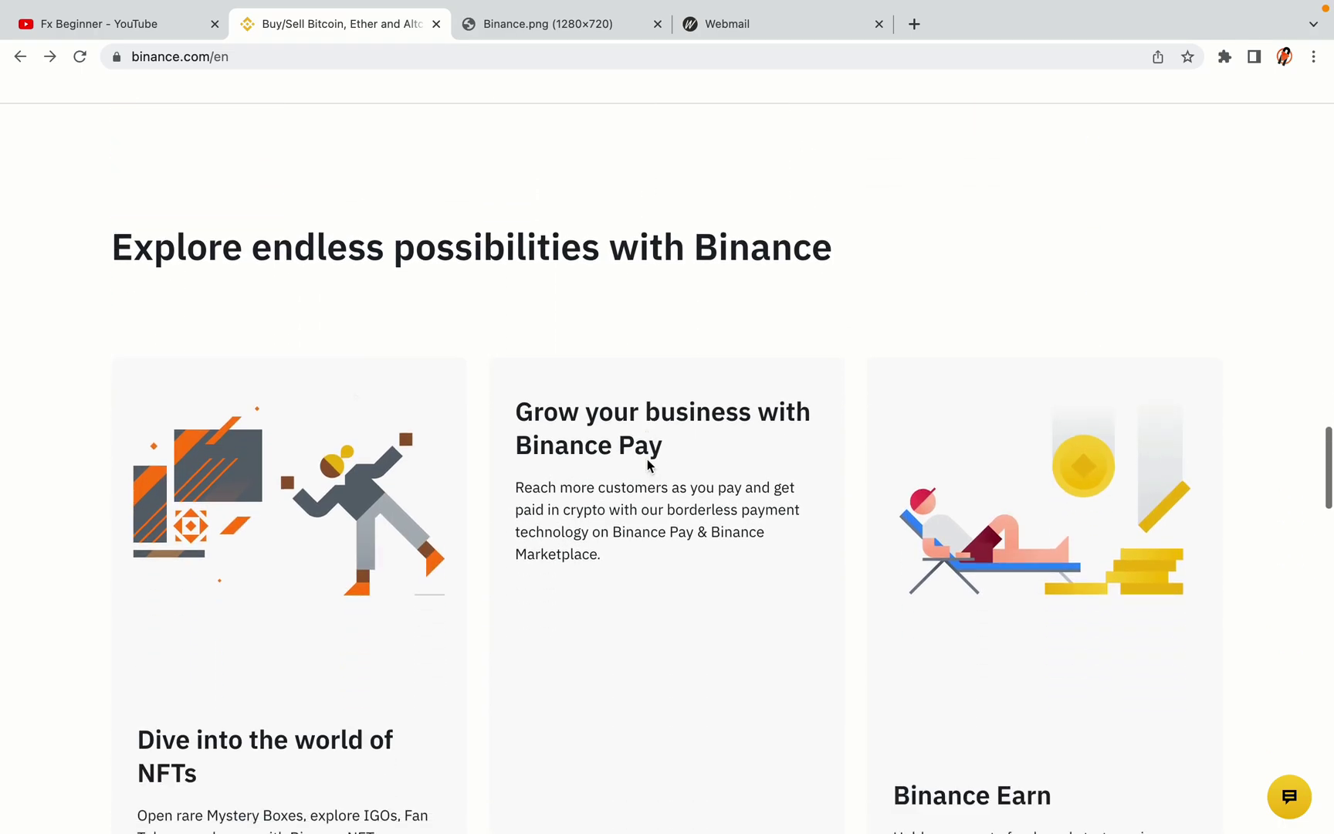
pyautogui.scroll(-9, 647, 463)
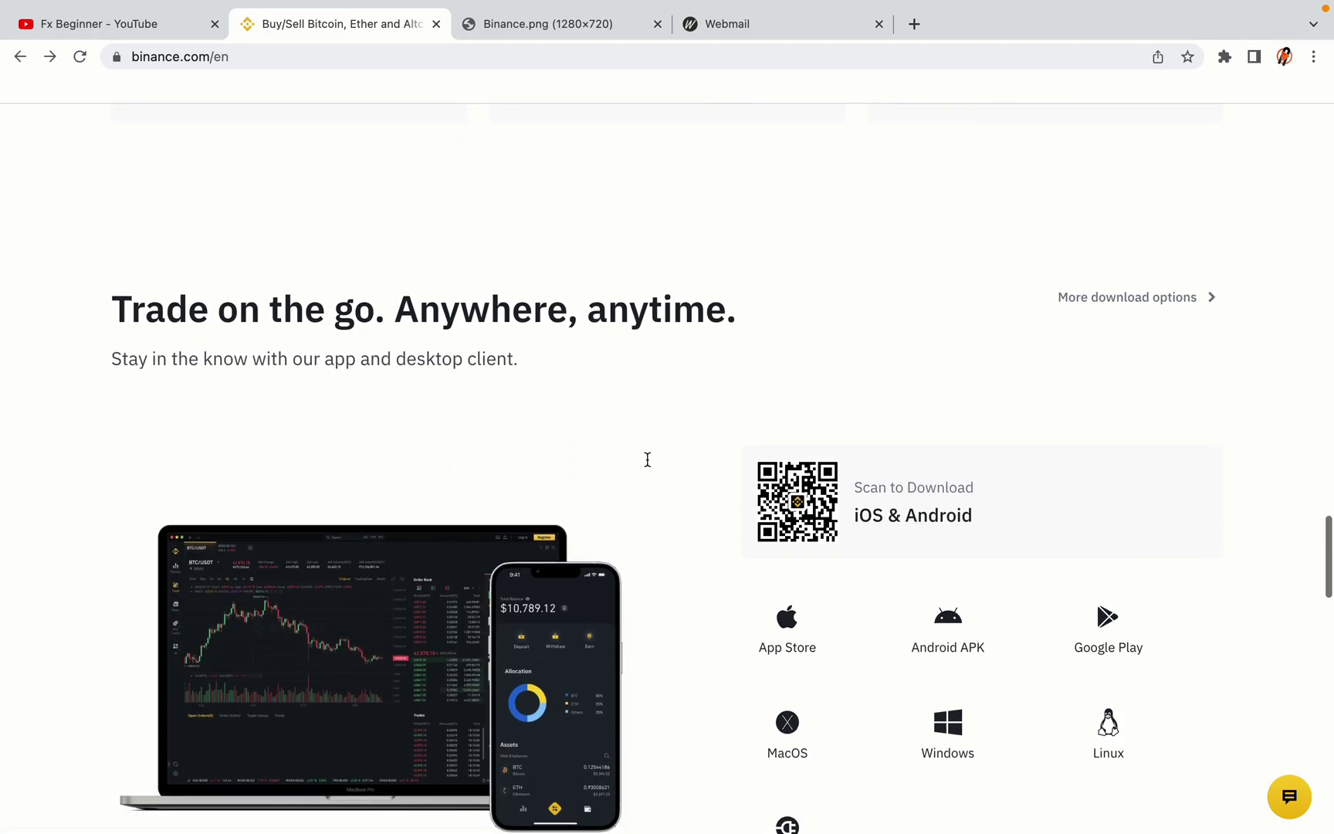
pyautogui.scroll(-2, 647, 459)
pyautogui.scroll(-7, 647, 460)
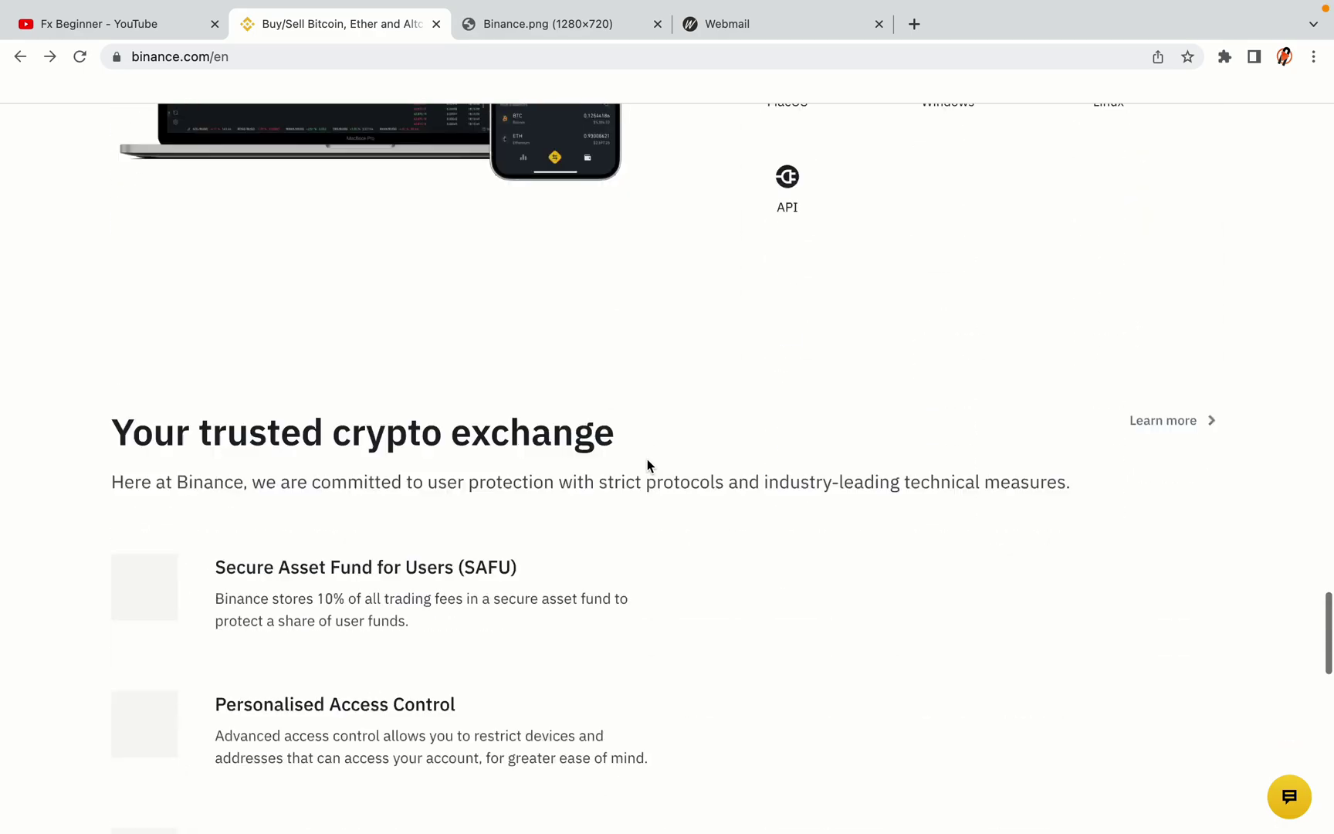
pyautogui.scroll(-4, 648, 463)
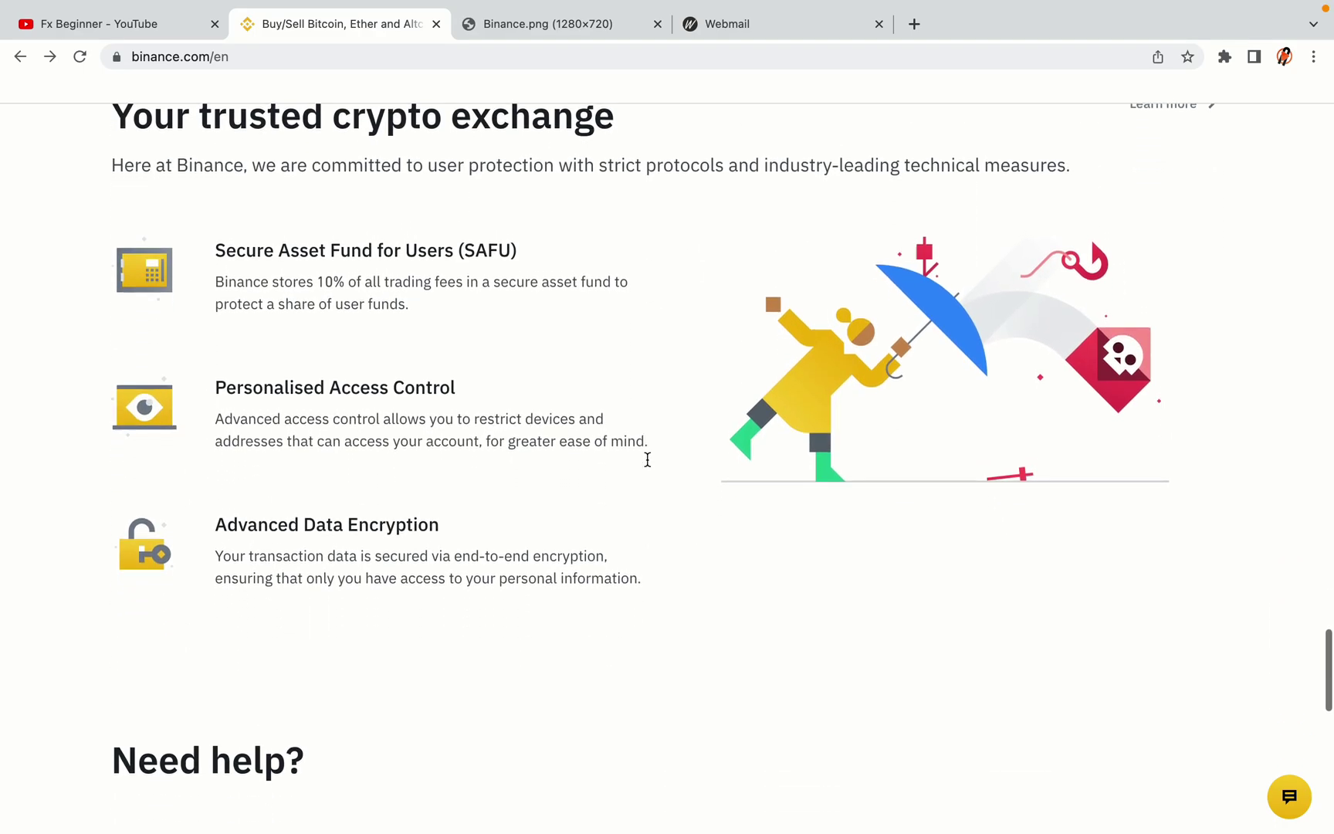
pyautogui.scroll(-8, 647, 460)
pyautogui.scroll(20, 647, 459)
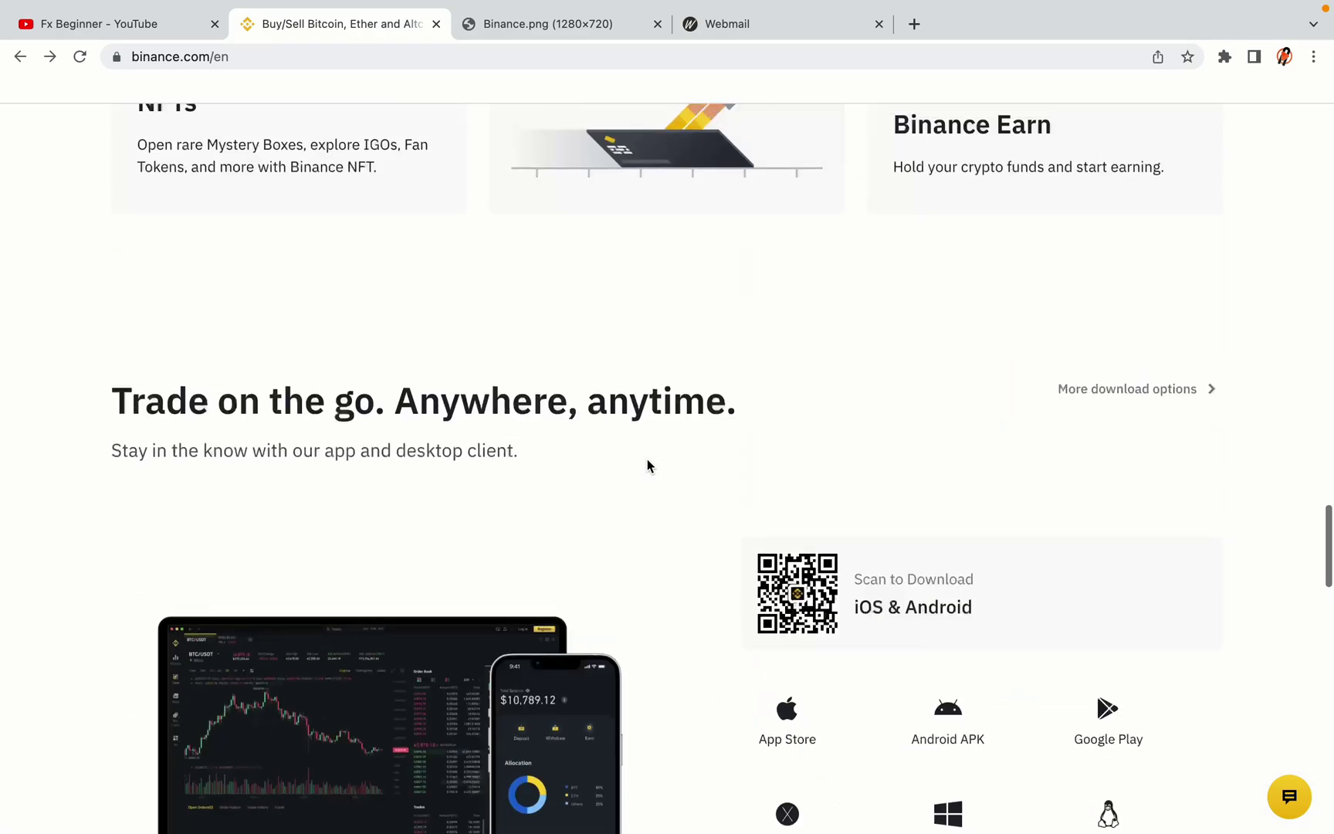
pyautogui.scroll(20, 648, 461)
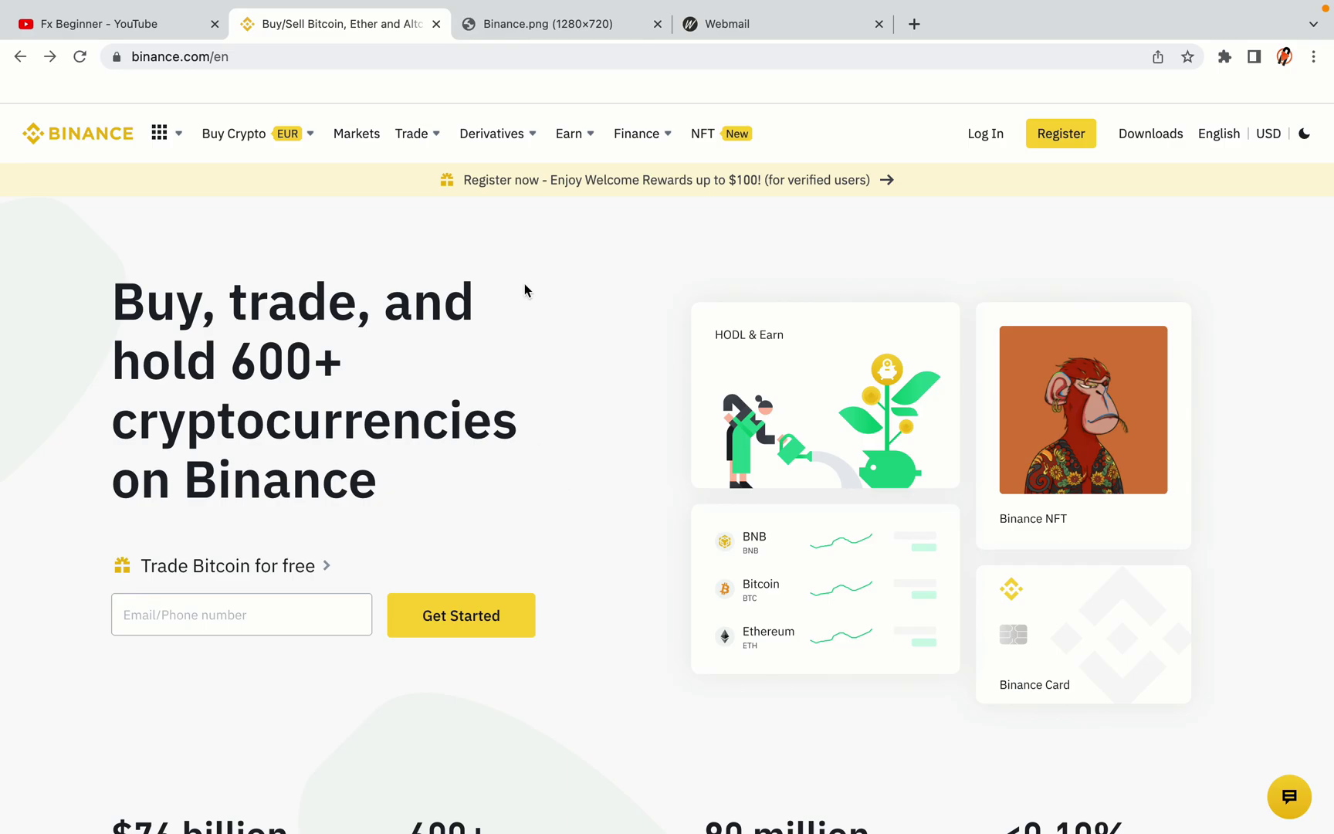
pyautogui.click(557, 20)
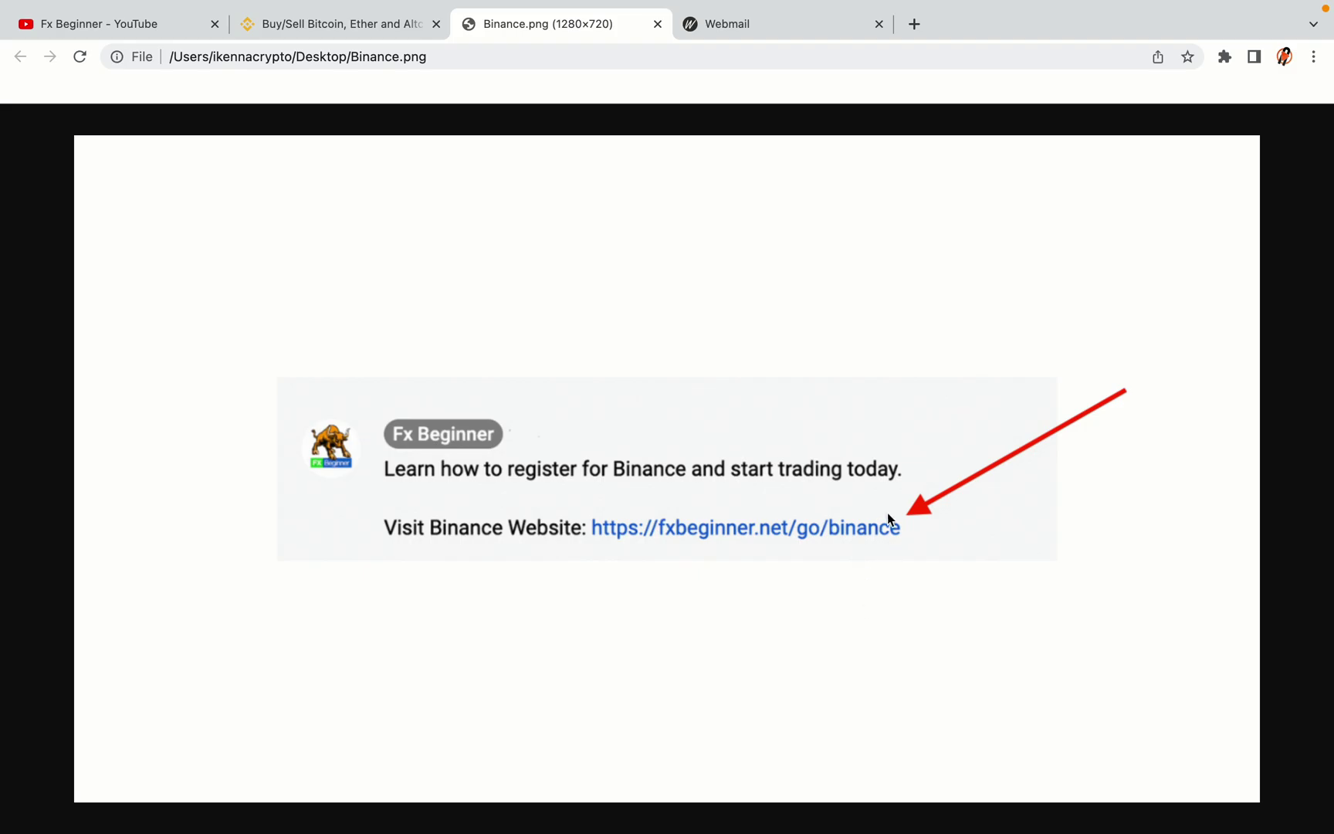
pyautogui.hotkey('ctrl', 'shift', 'Tab')
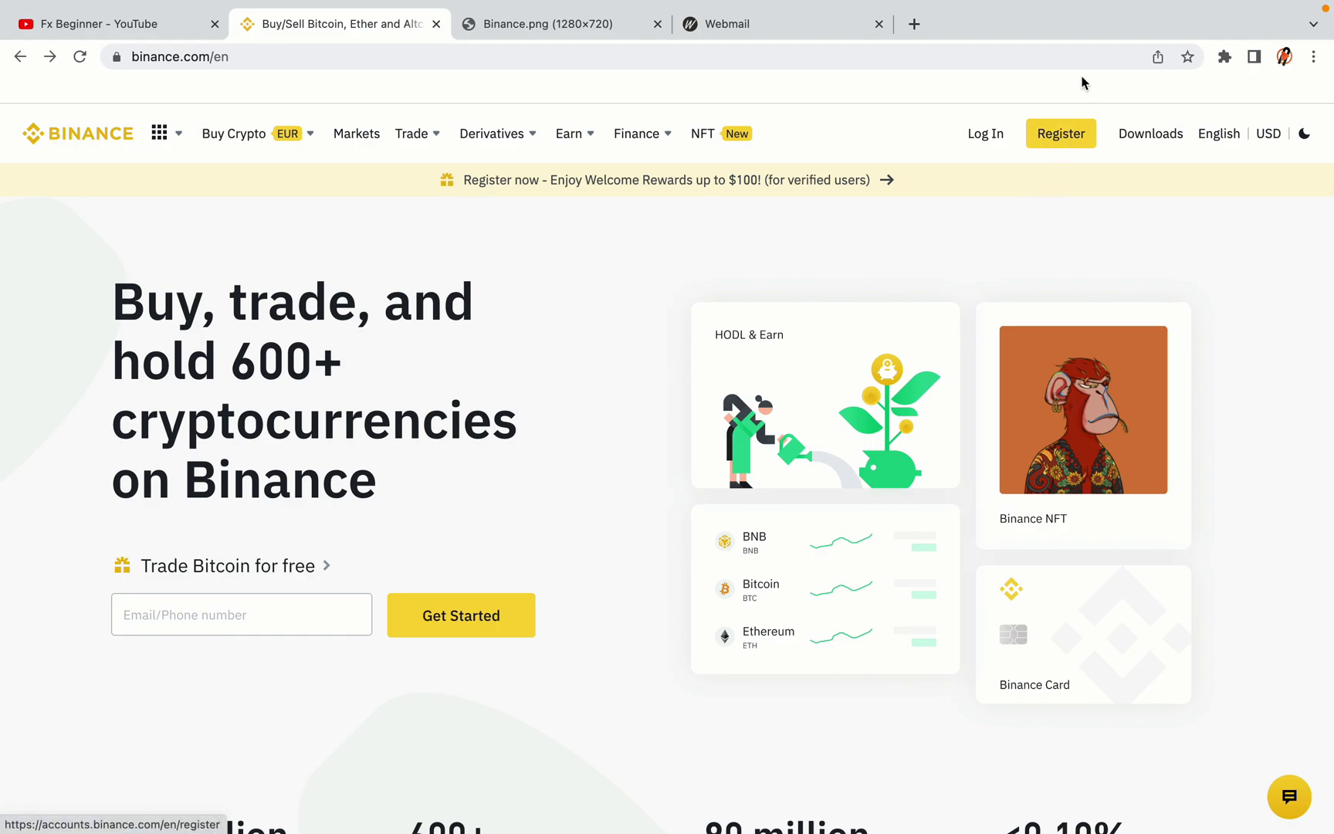
# Step: Go to Binance's 'Welcome to Binance' registration page to start a new account
pyautogui.click(1073, 144)
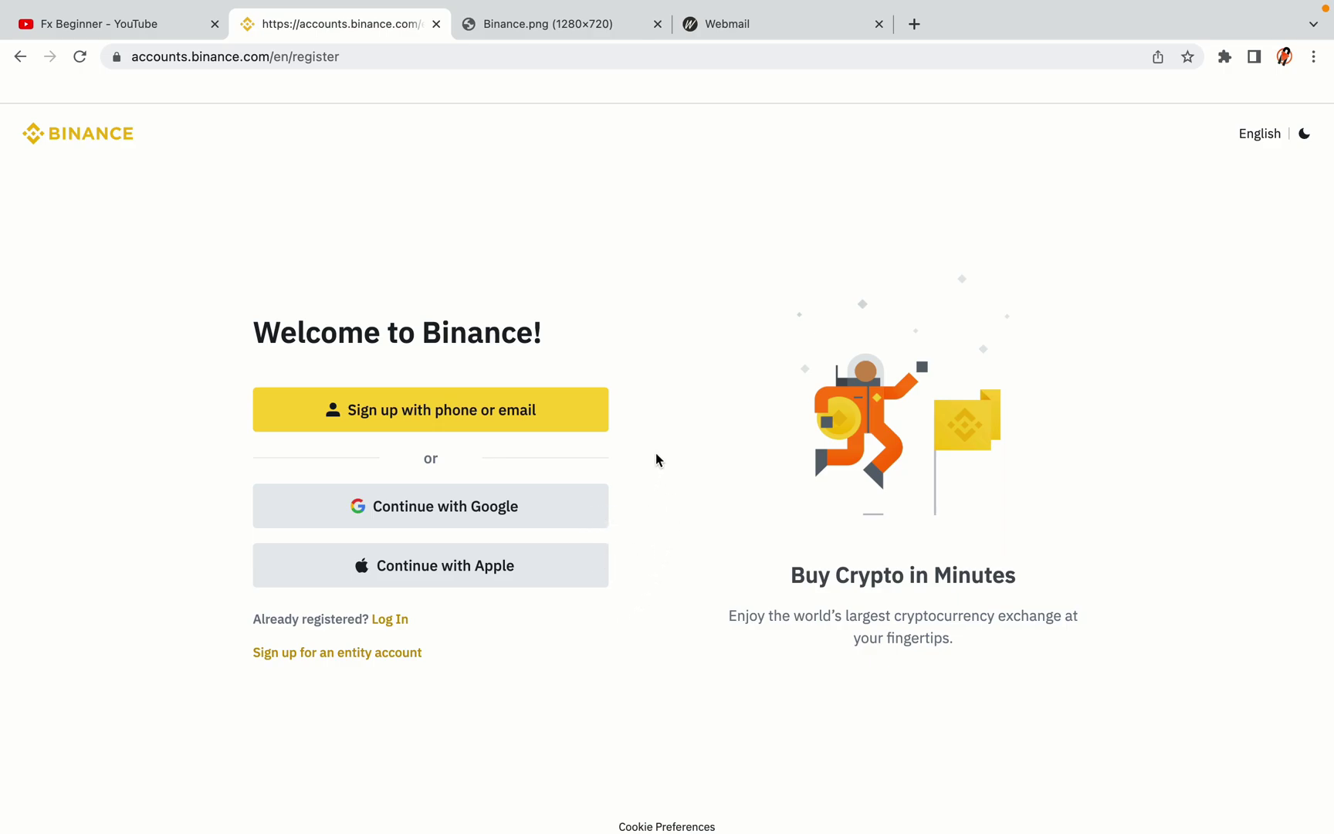
# Step: Create a Binance personal account with an email and password, then bring up the Webmail inbox
pyautogui.click(552, 426)
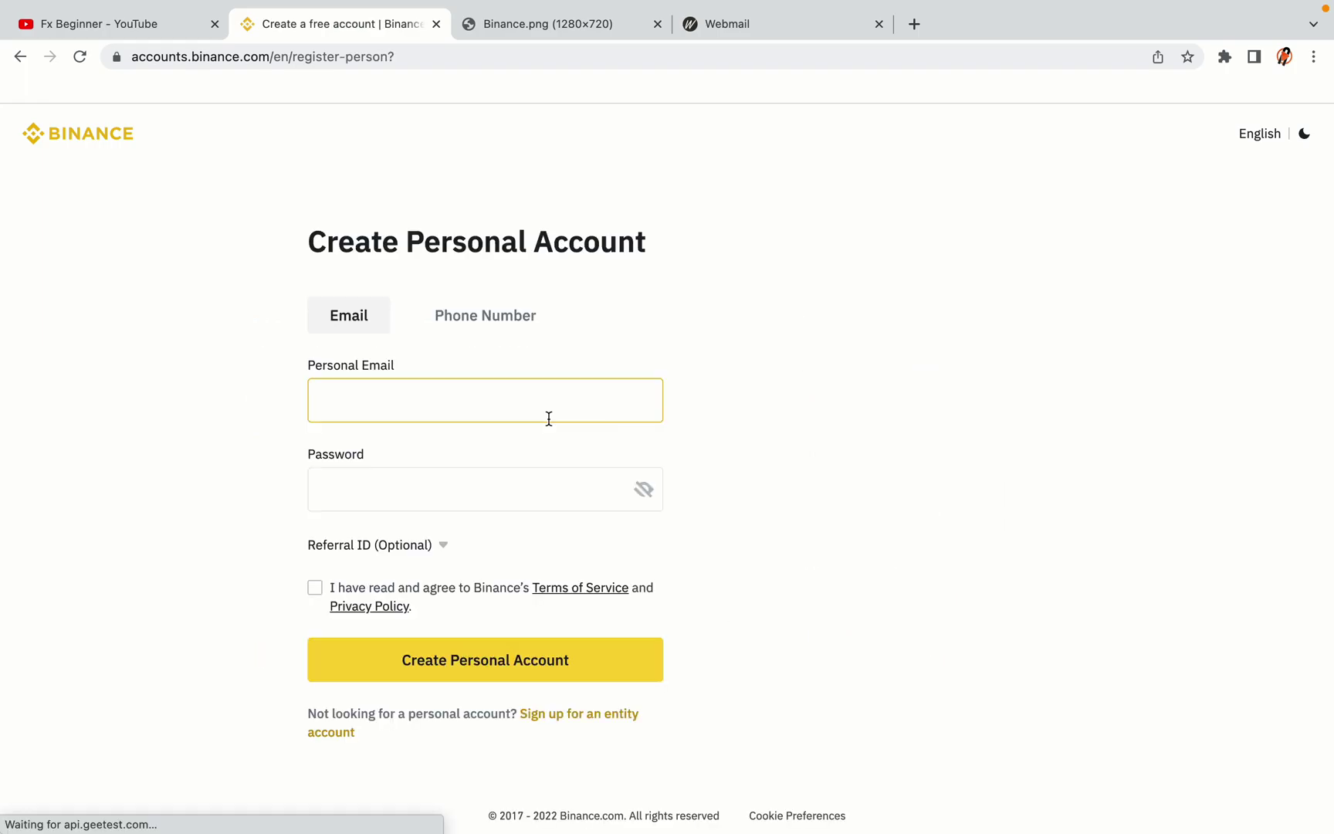
pyautogui.click(819, 473)
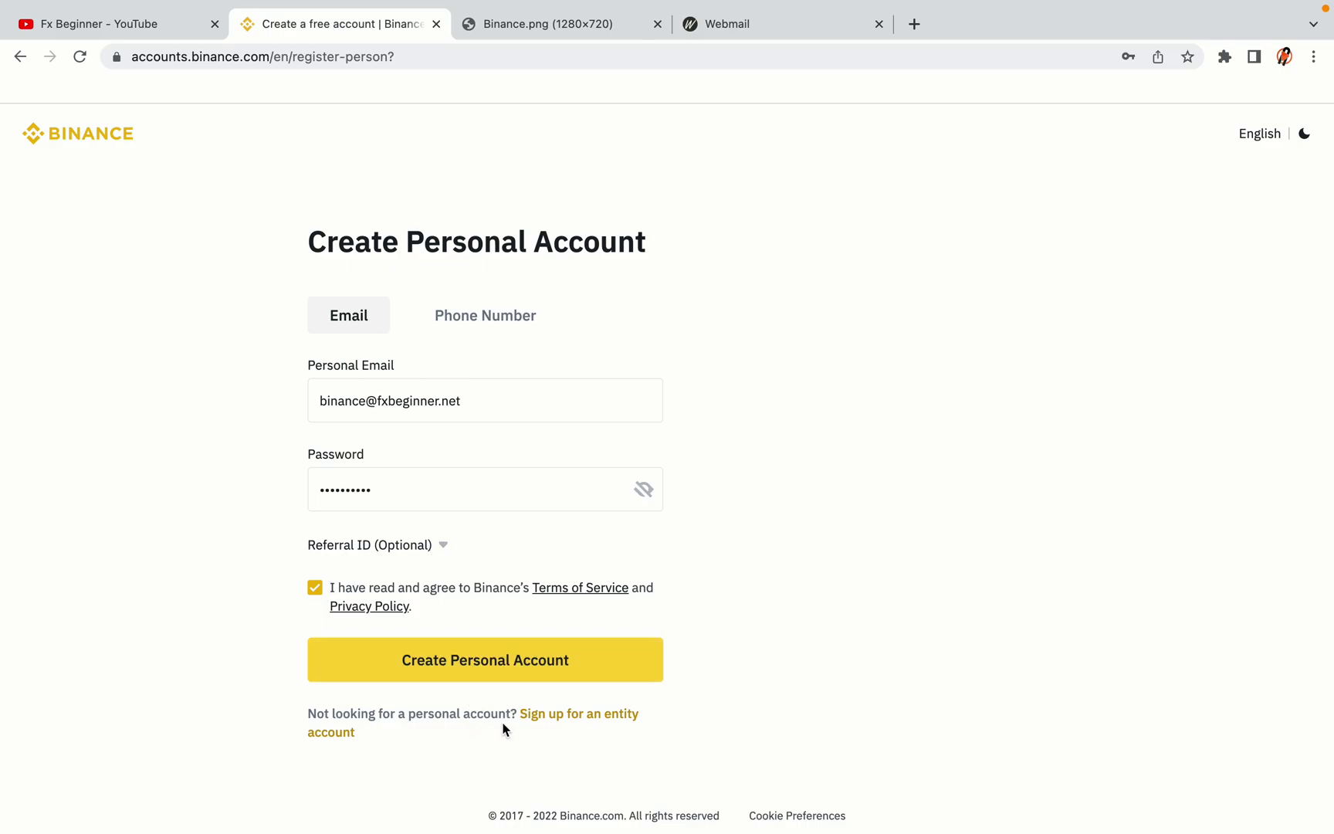
pyautogui.click(508, 664)
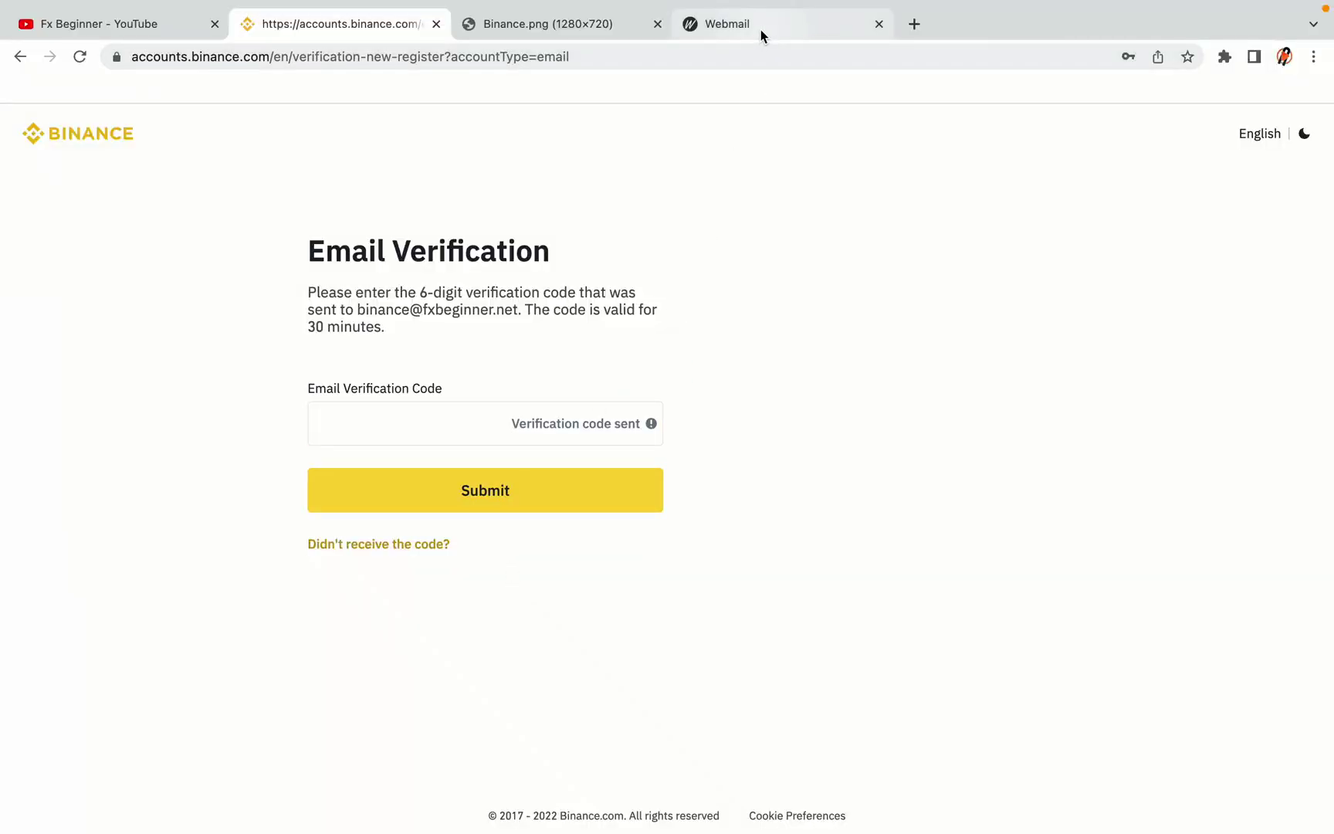
pyautogui.moveTo(761, 27); pyautogui.dragTo(541, 27)
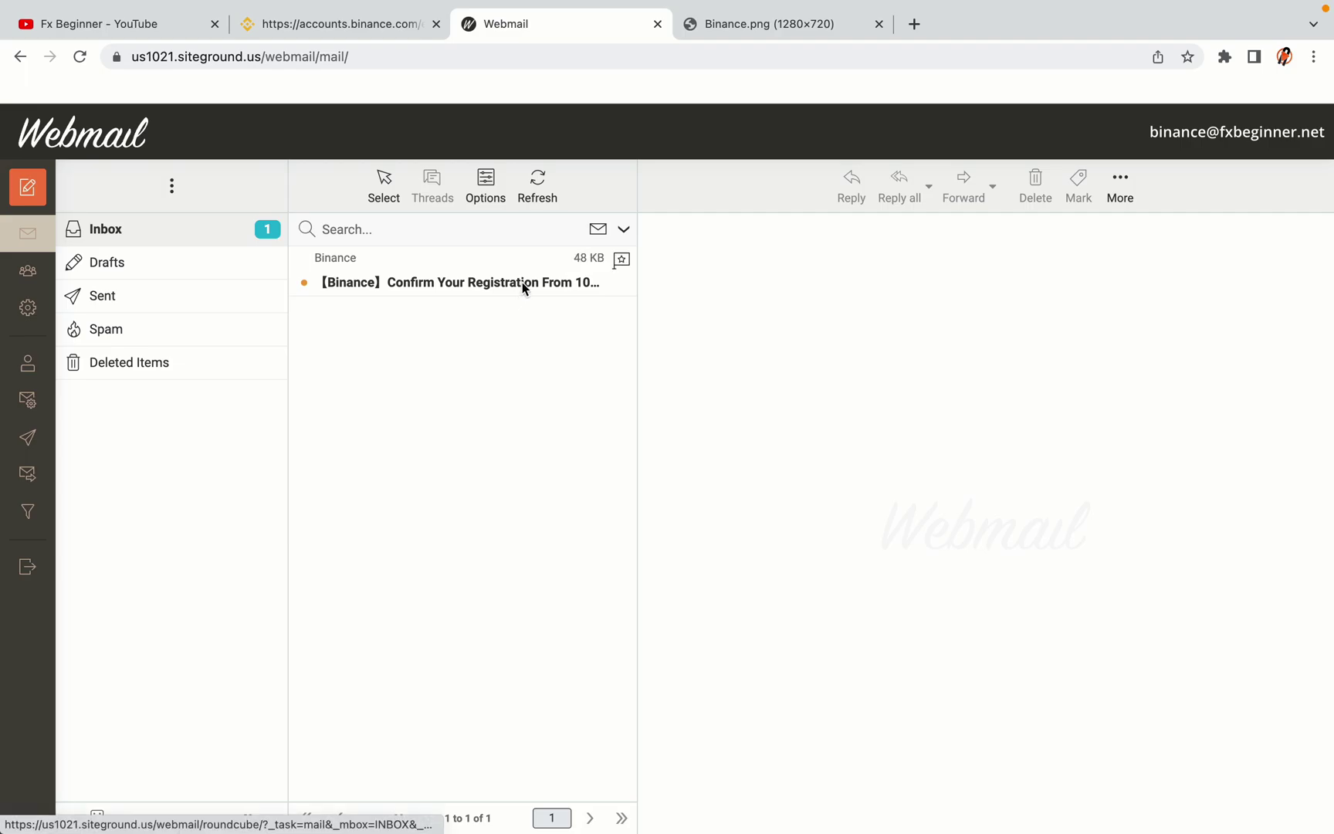
# Step: Open Binance's 'Confirm Your Registration' email and copy its account activation code
pyautogui.click(464, 283)
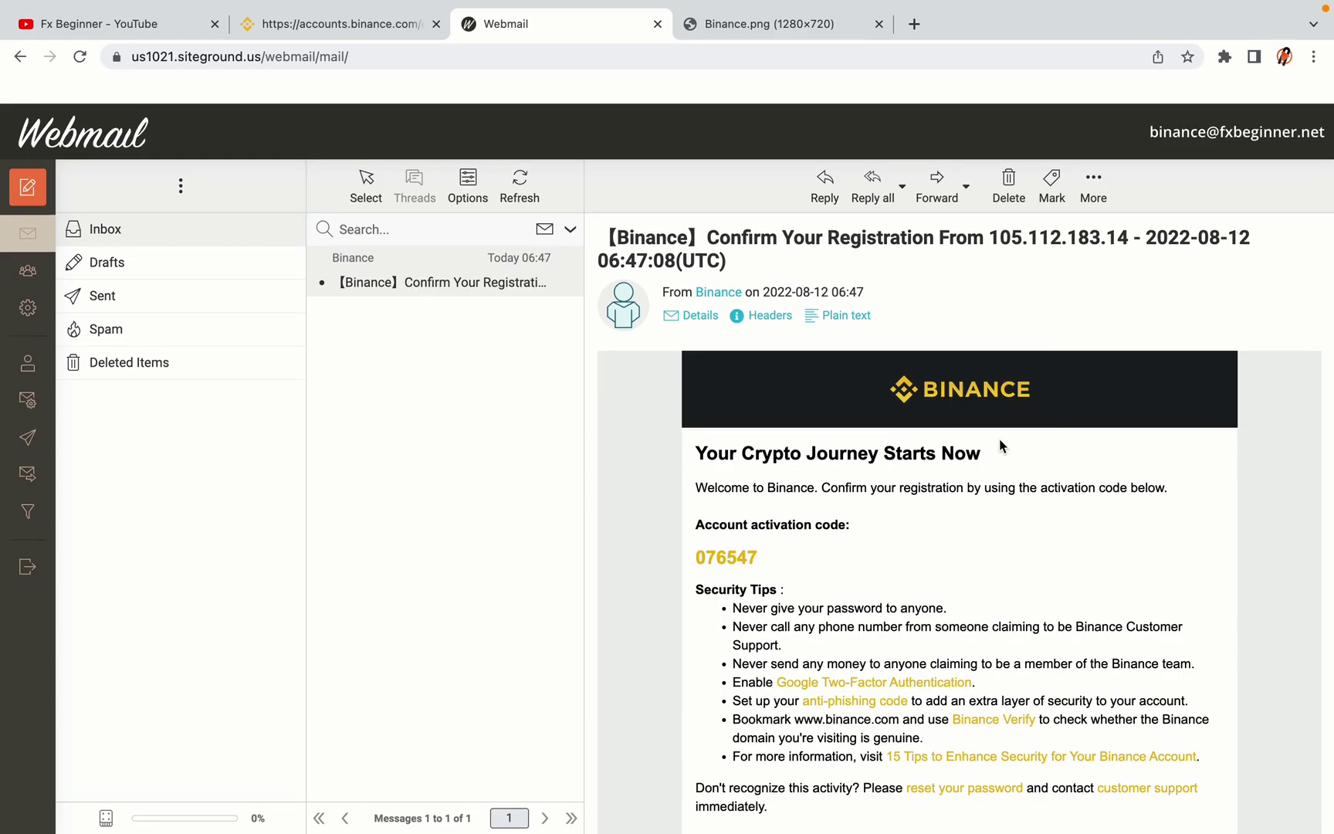
pyautogui.scroll(-3, 1000, 446)
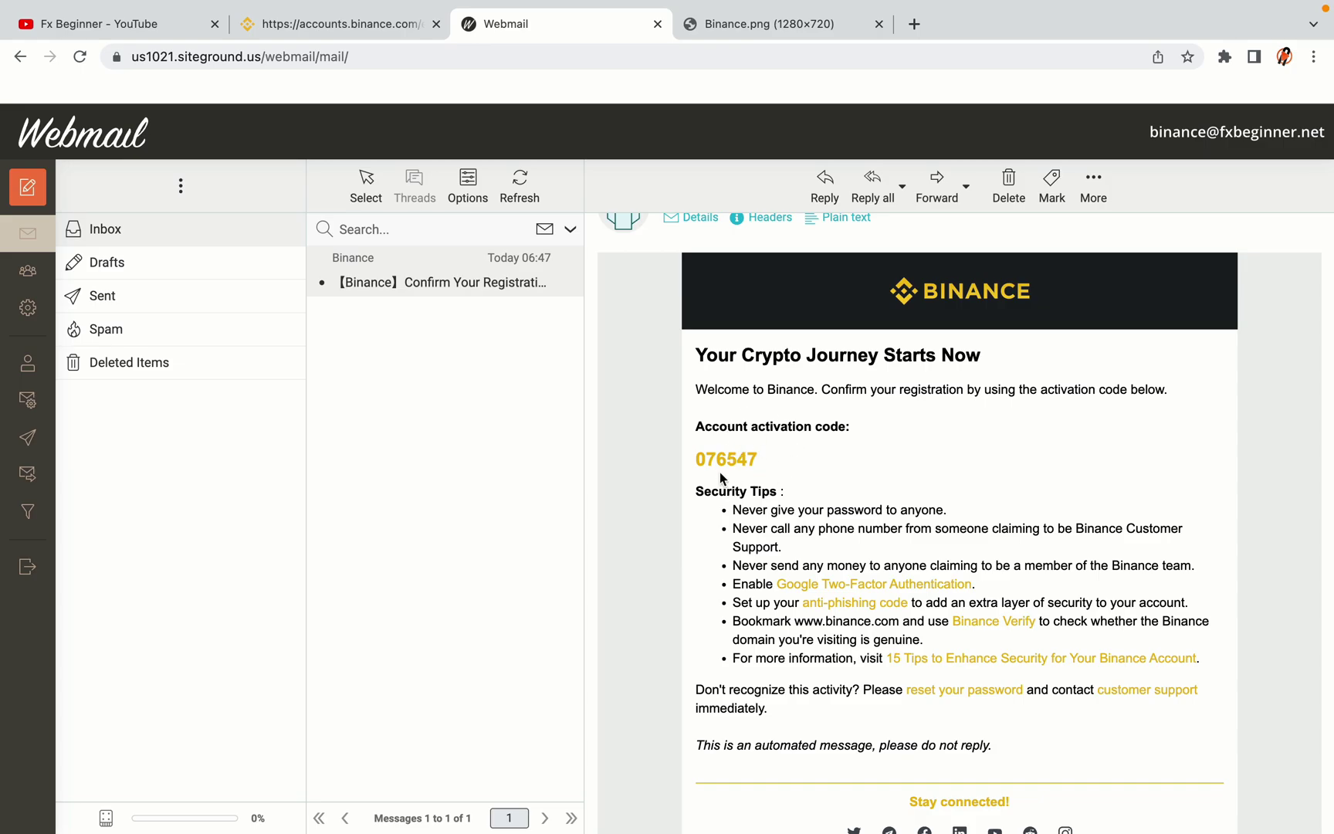
pyautogui.moveTo(696, 459); pyautogui.dragTo(758, 459)
pyautogui.click(763, 456)
pyautogui.rightClick(738, 454)
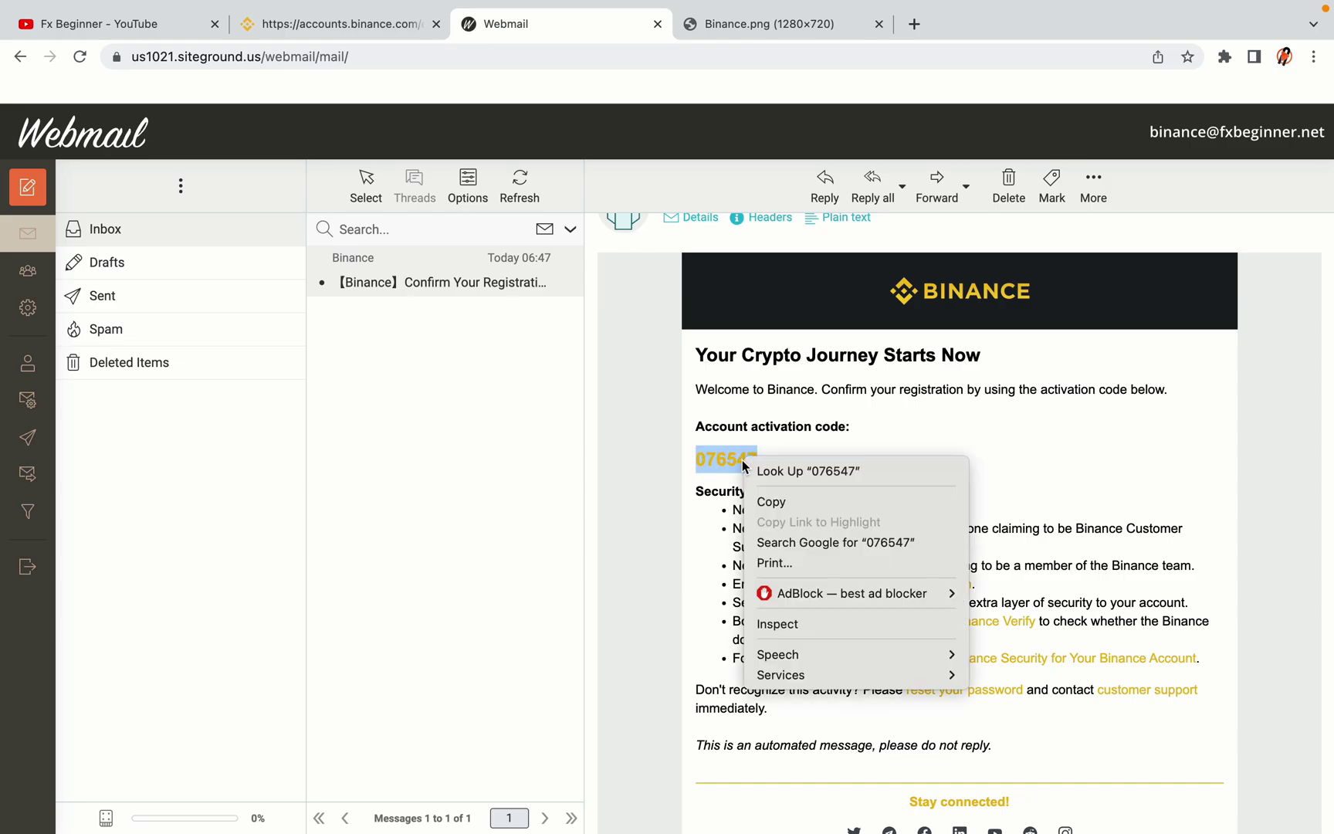
pyautogui.click(763, 500)
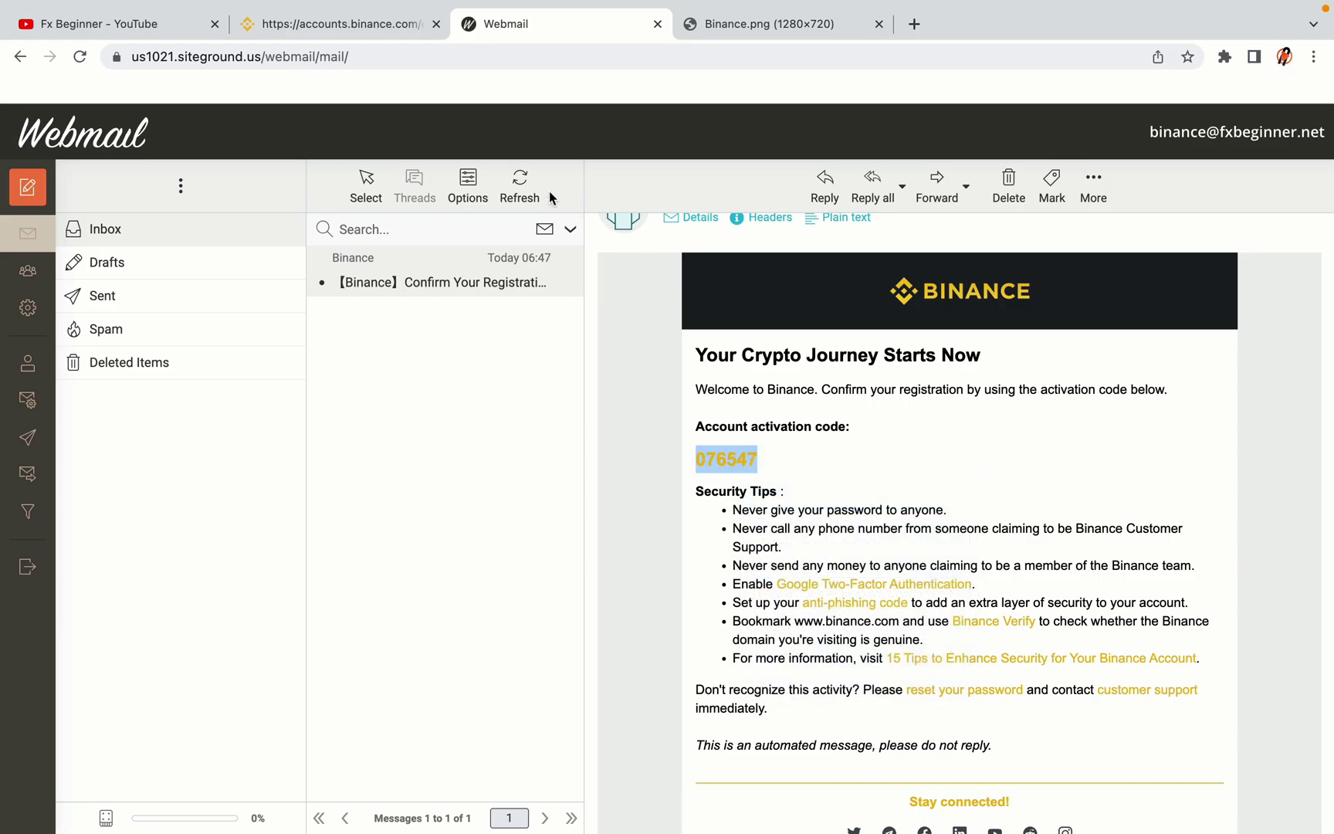
# Step: Paste the copied activation code into Binance's Email Verification Code field and submit it
pyautogui.click(347, 24)
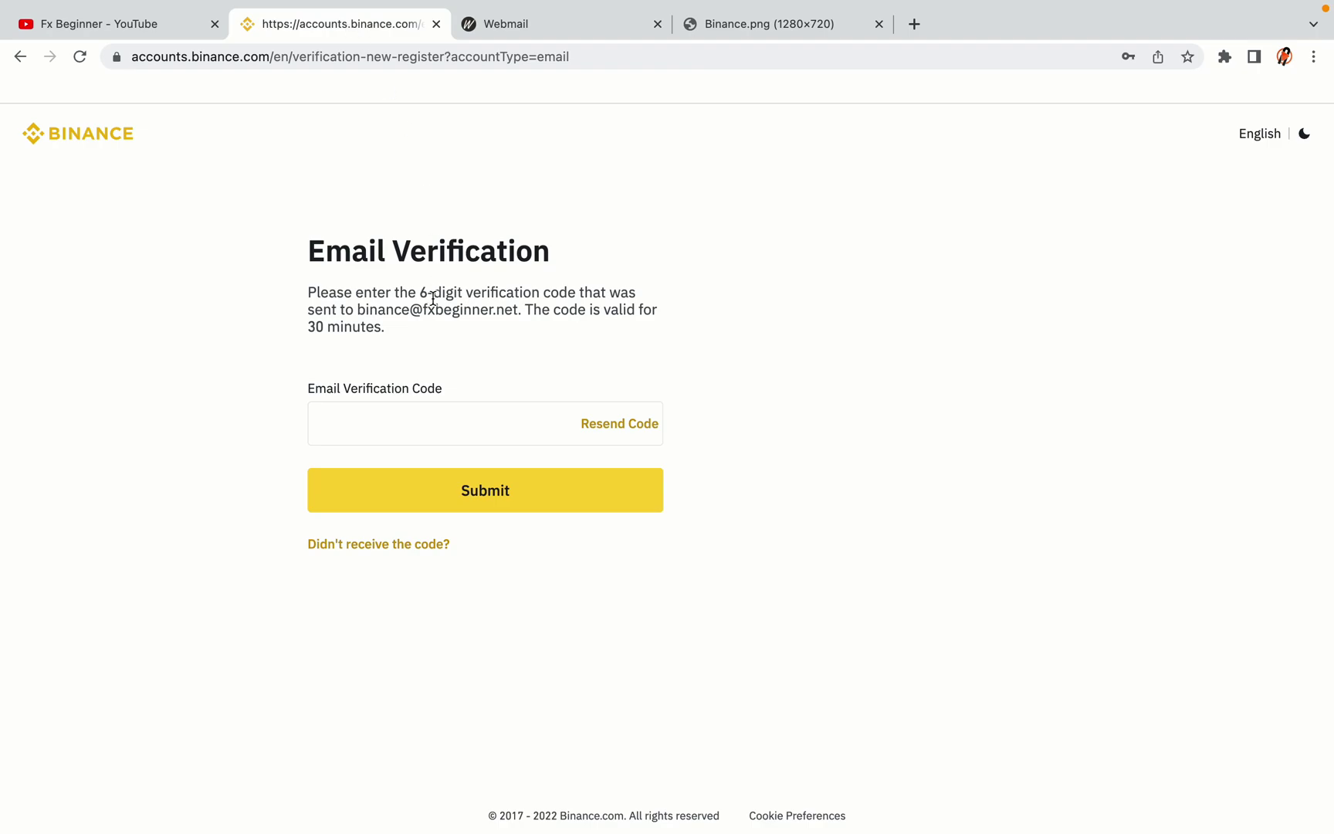
pyautogui.click(406, 420)
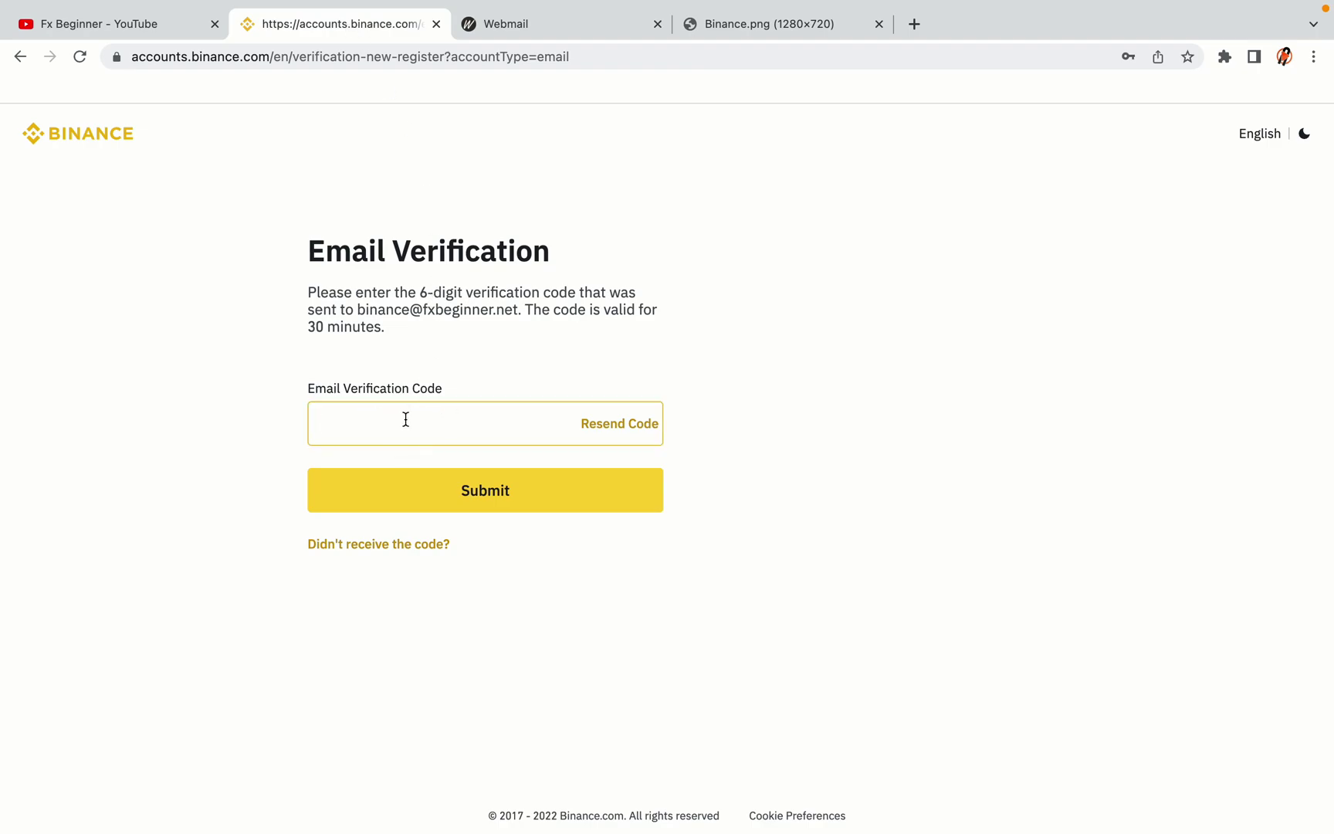
pyautogui.hotkey('ctrl', 'v')
pyautogui.click(236, 397)
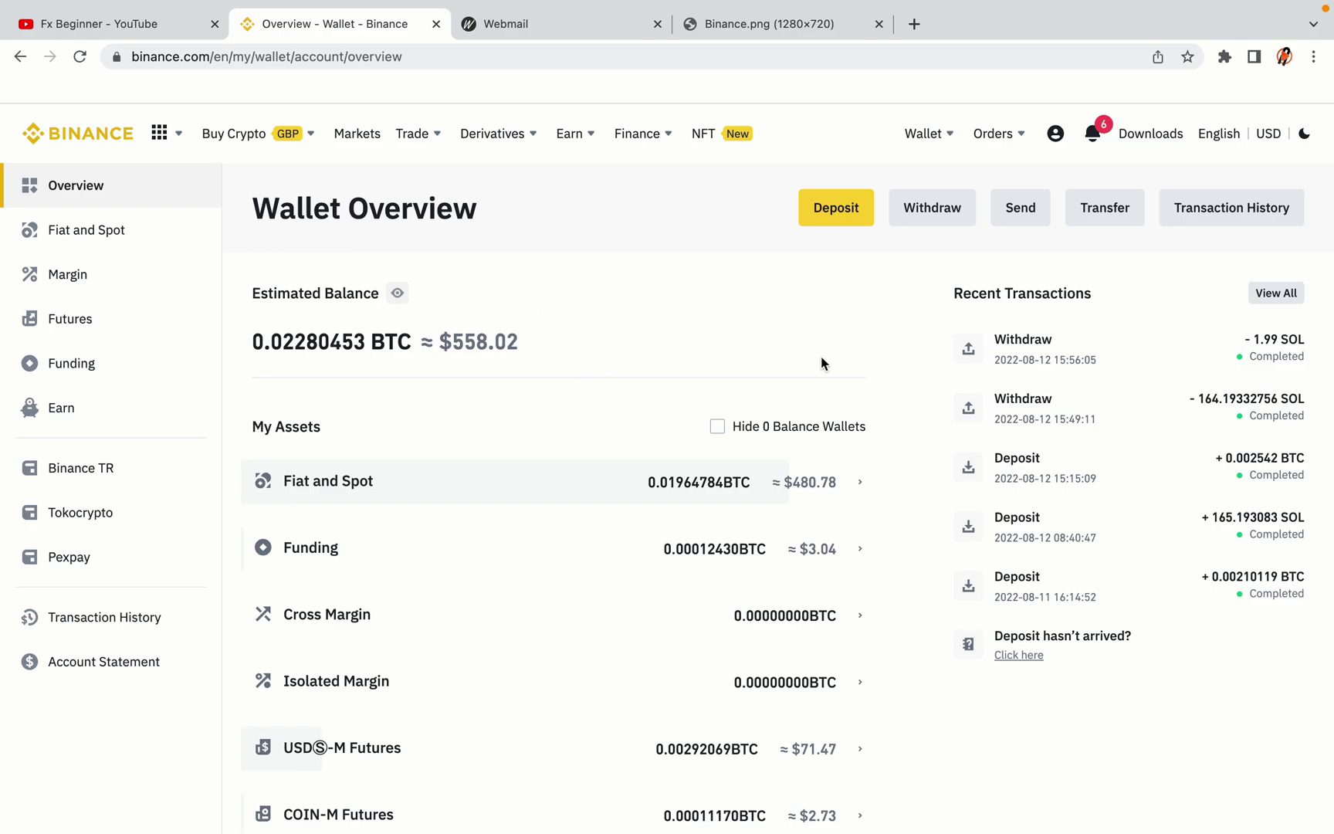
# Step: Review the Wallet Overview's Fiat and Spot holdings and look over the Buy Crypto and Trade menus
pyautogui.scroll(-3, 820, 356)
pyautogui.scroll(-3, 820, 355)
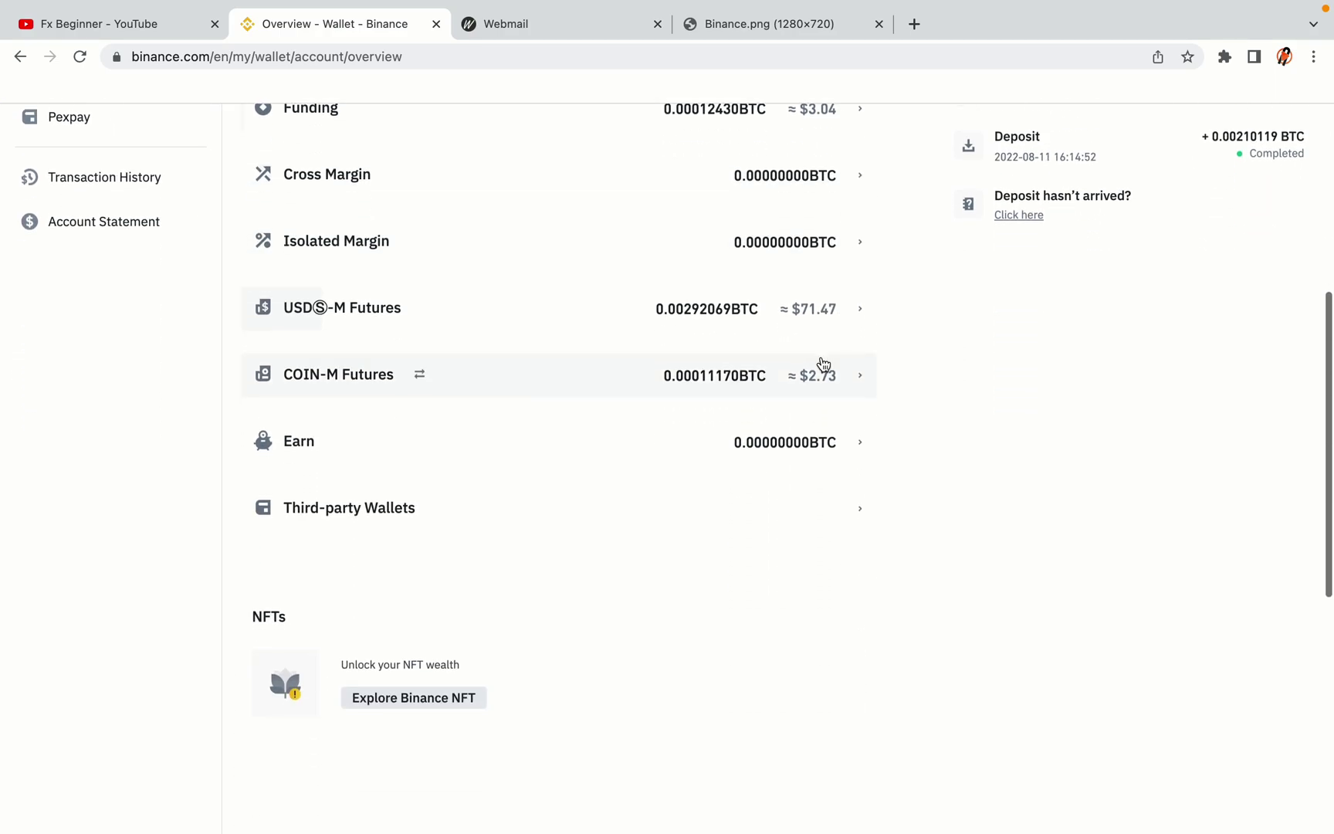
pyautogui.scroll(6, 820, 355)
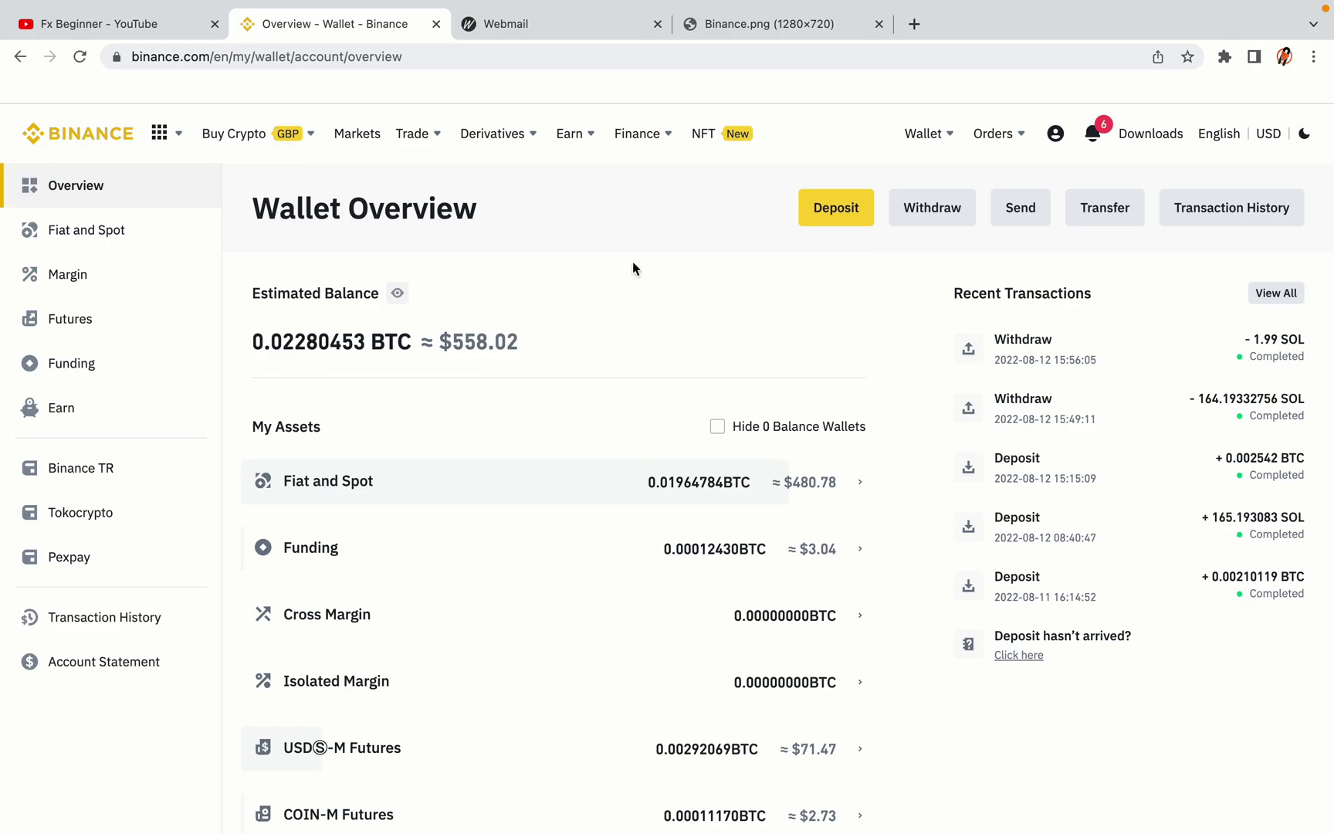
pyautogui.moveTo(255, 136)
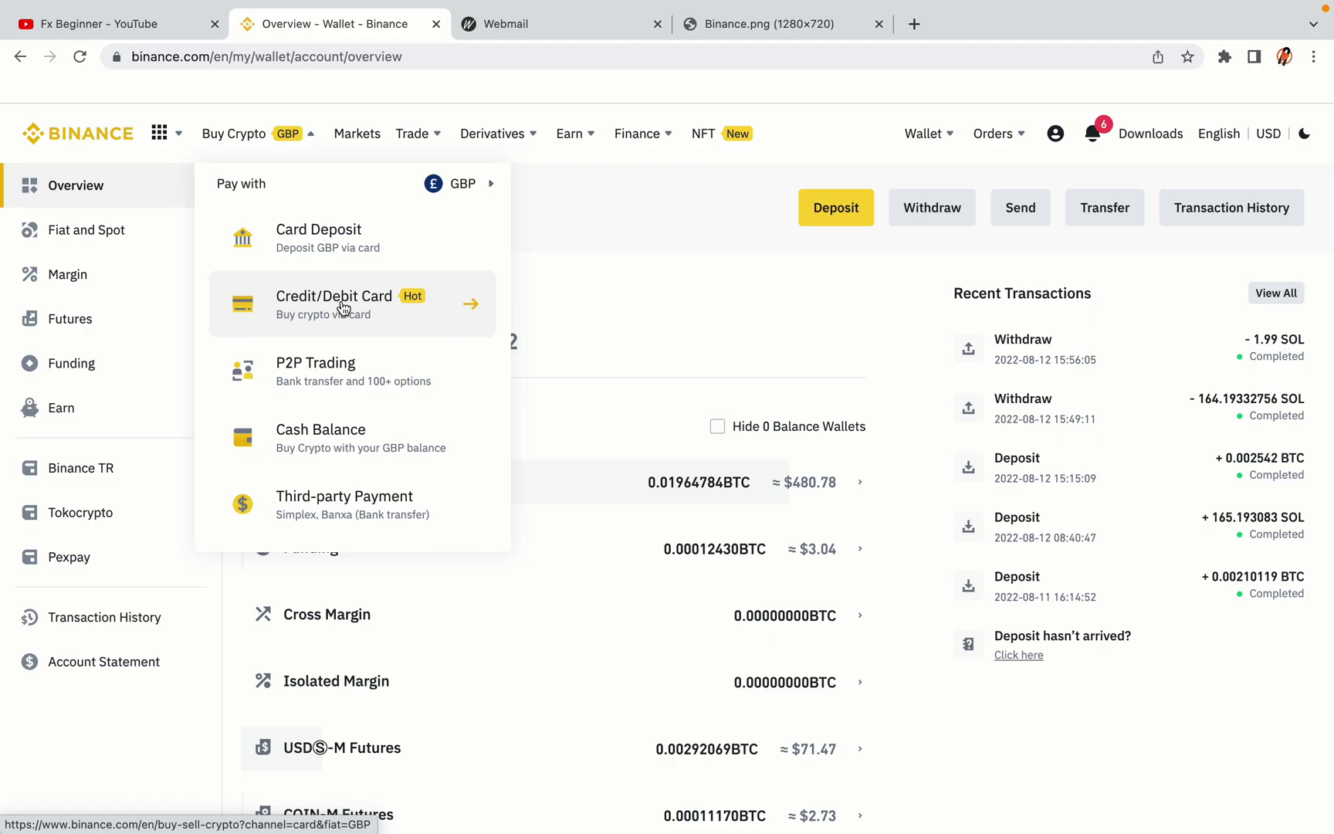
pyautogui.moveTo(412, 136)
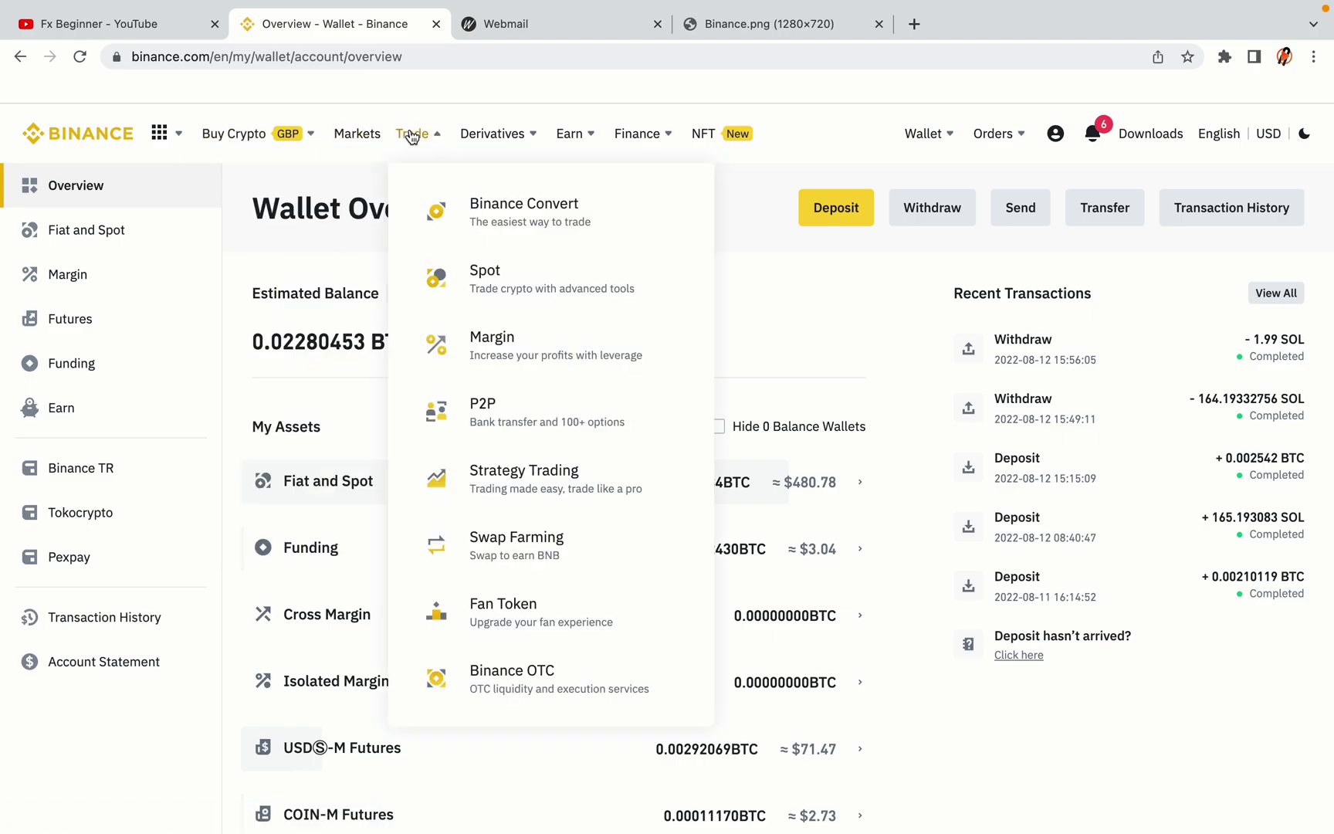